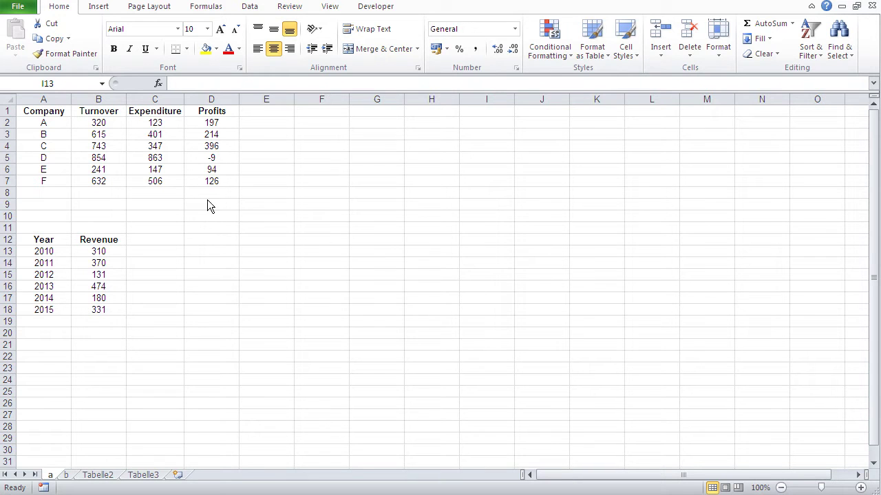
Switch to sheet b and look over its column, pie and Revenue line charts
click(67, 476)
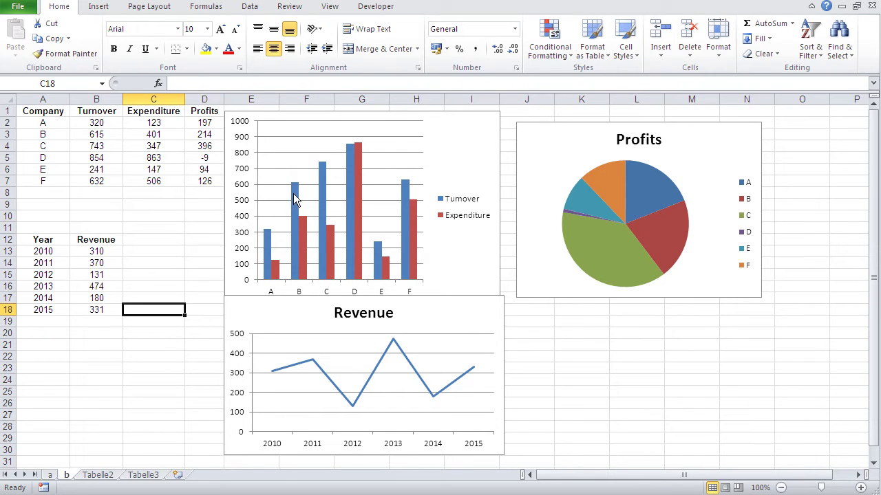
mouse_move(302, 249)
mouse_move(323, 238)
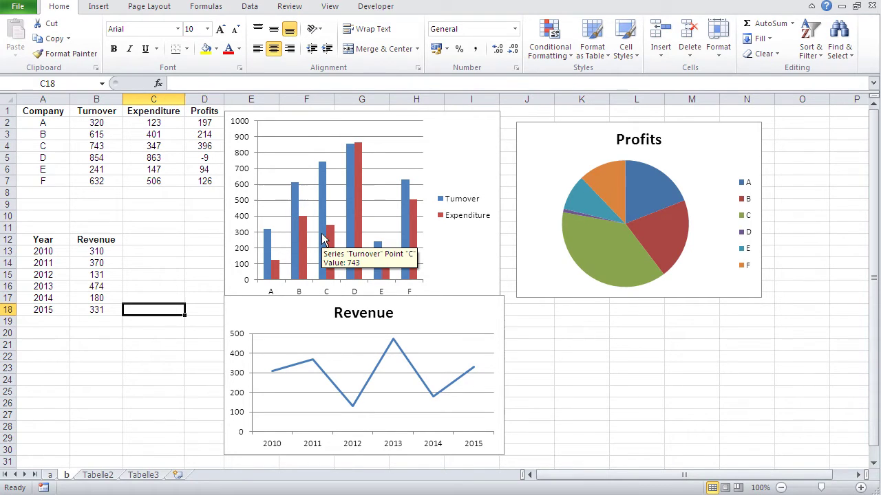
mouse_move(352, 178)
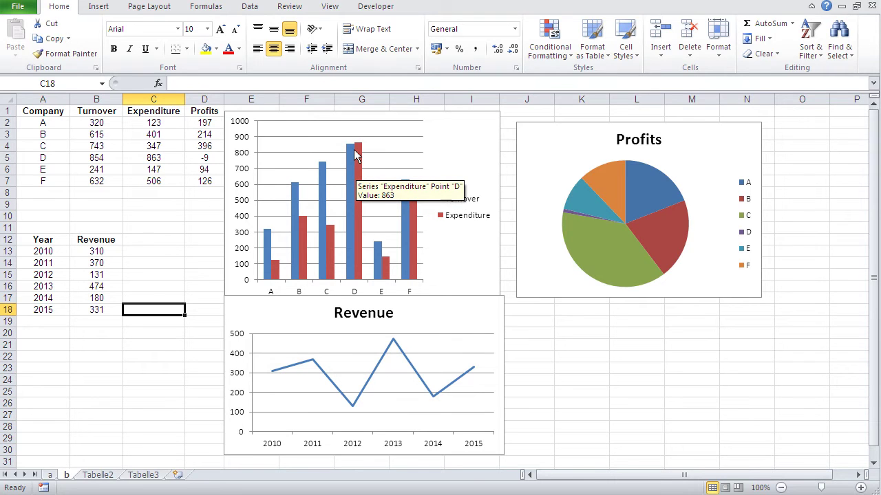
mouse_move(350, 154)
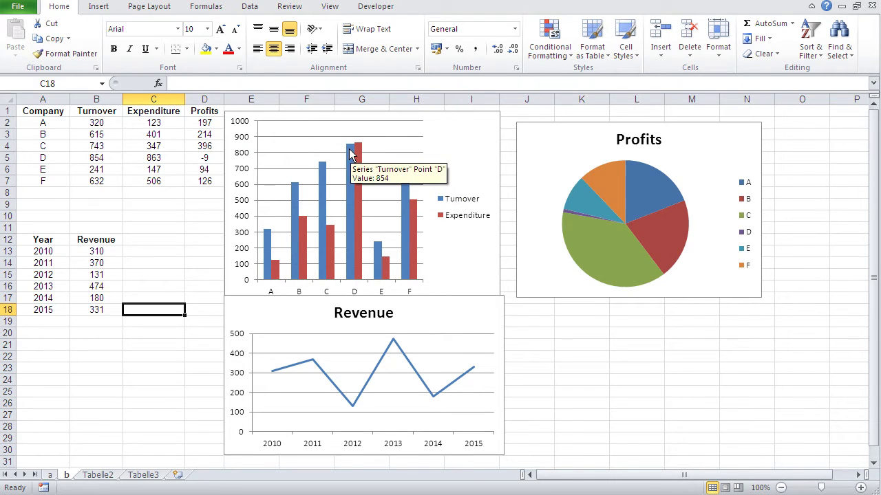
mouse_move(408, 263)
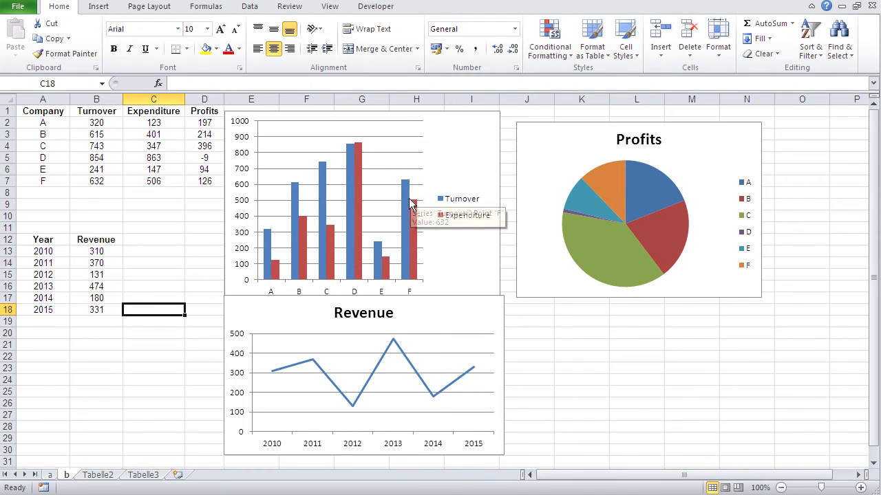
mouse_move(412, 203)
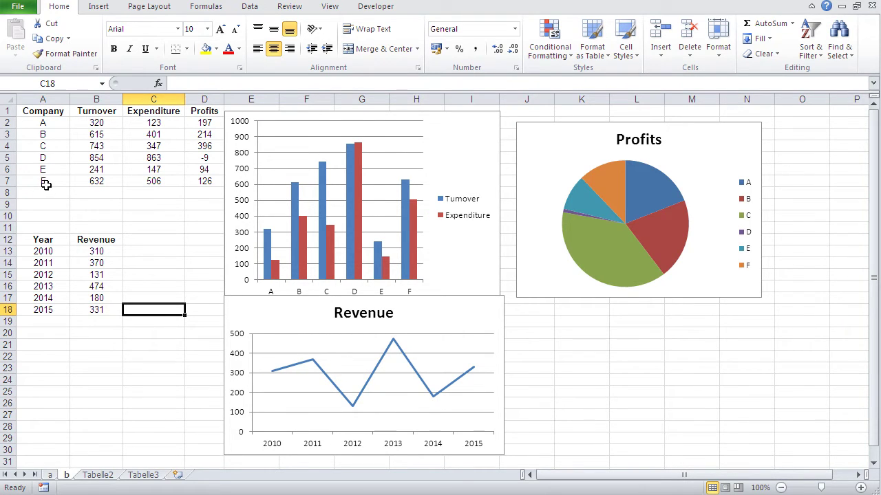
mouse_move(614, 193)
mouse_move(639, 240)
mouse_move(304, 238)
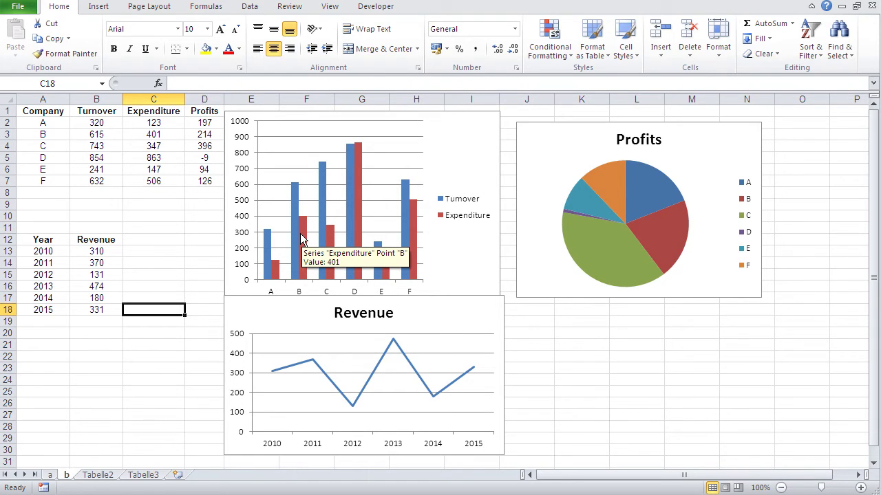
mouse_move(349, 247)
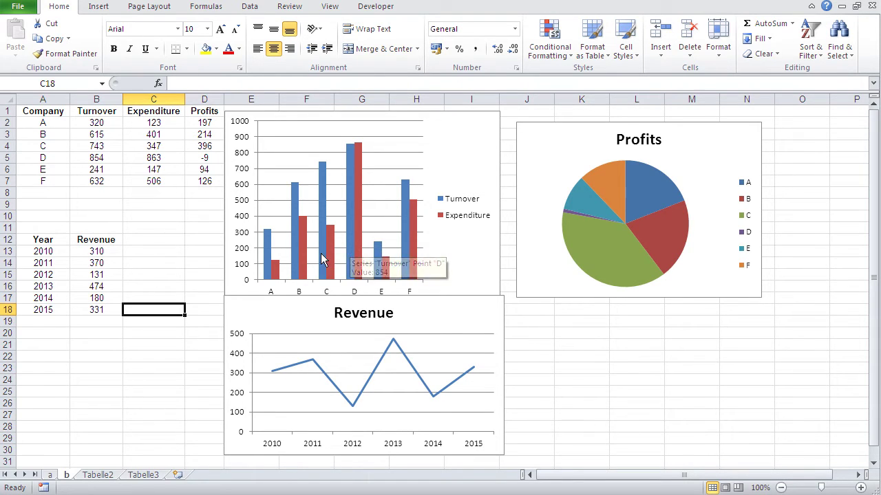
mouse_move(269, 253)
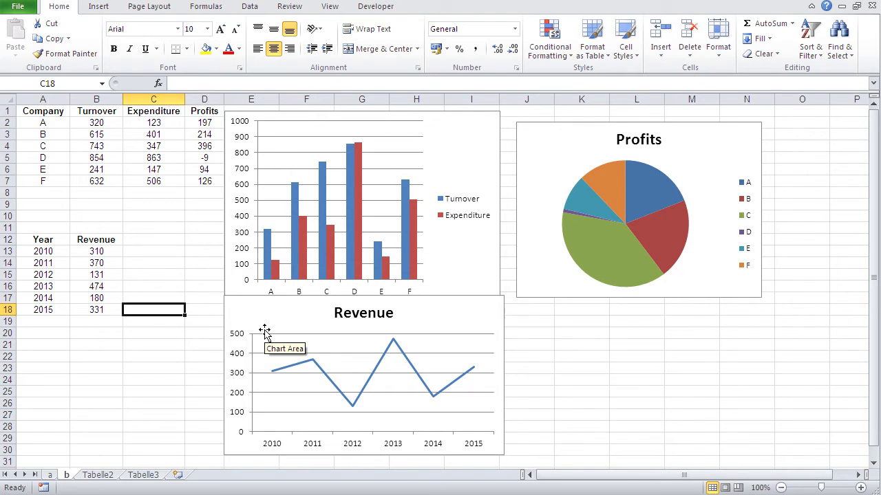
mouse_move(365, 387)
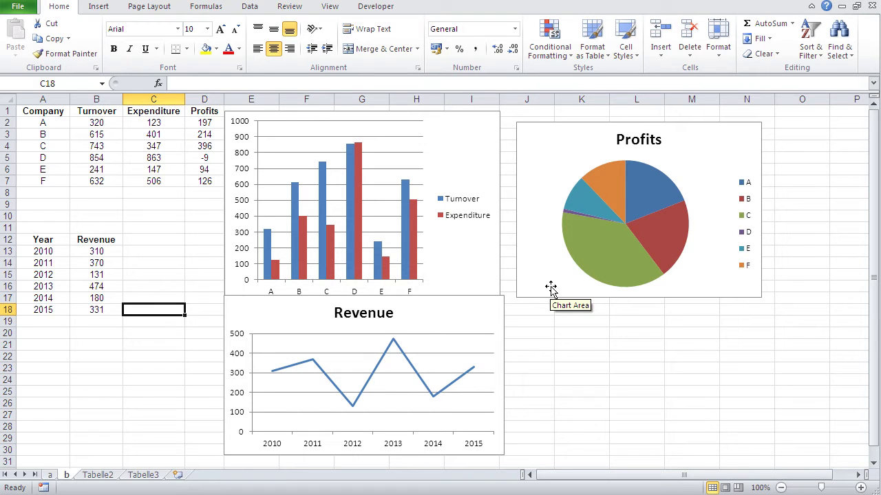
mouse_move(630, 267)
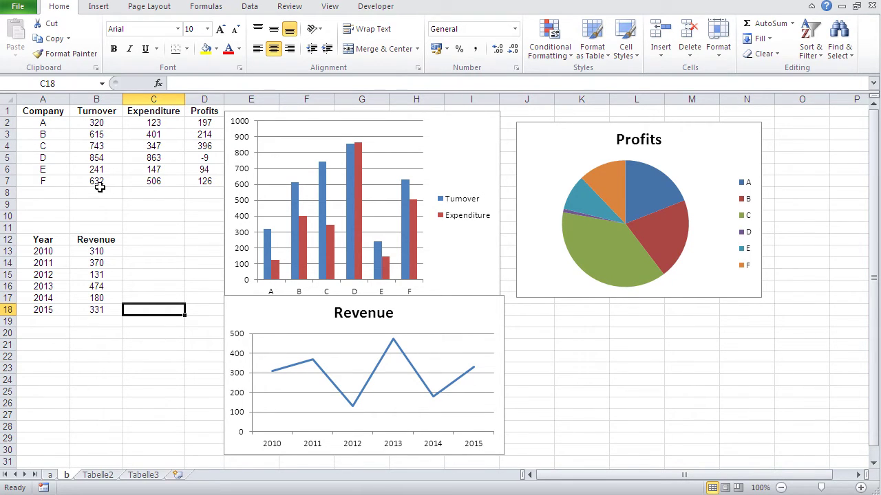
mouse_move(600, 256)
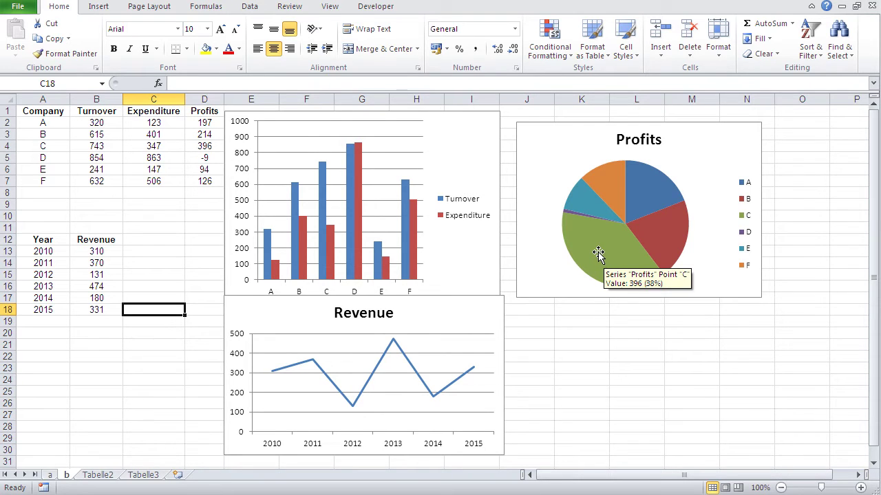
mouse_move(652, 252)
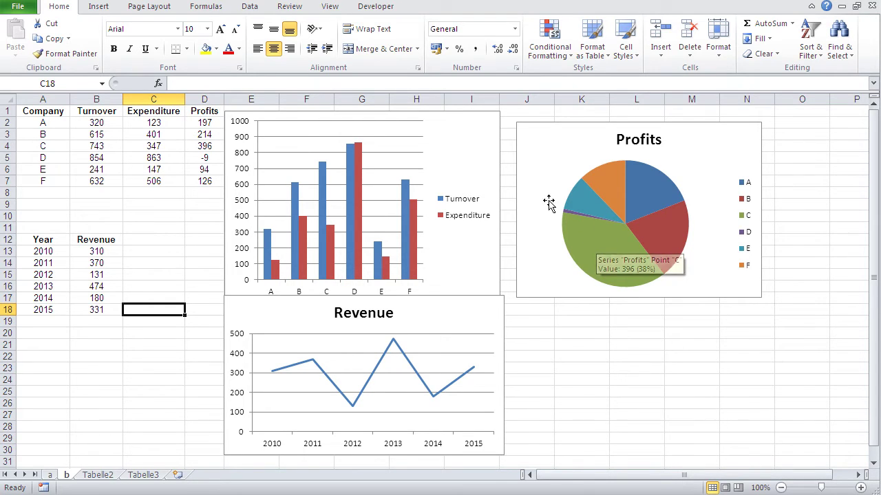
Delete the Turnover/Expenditure column chart, the Profits pie chart and the Revenue line chart
click(493, 142)
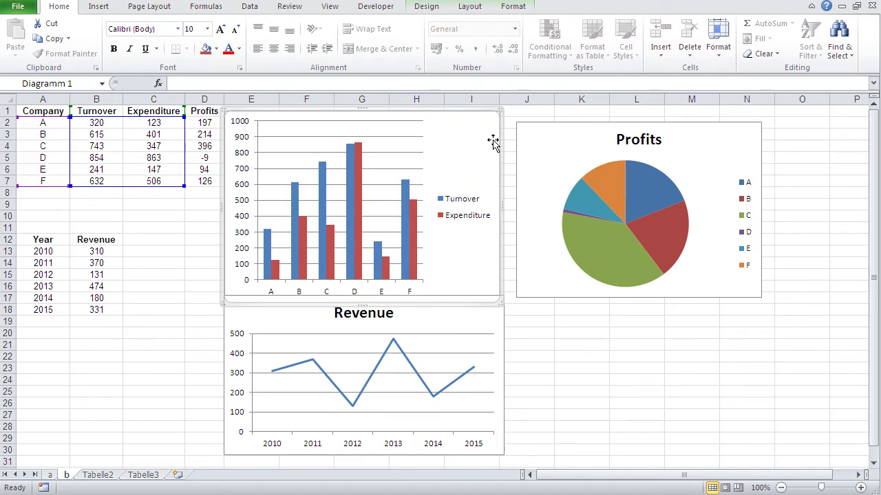
key(Delete)
click(528, 141)
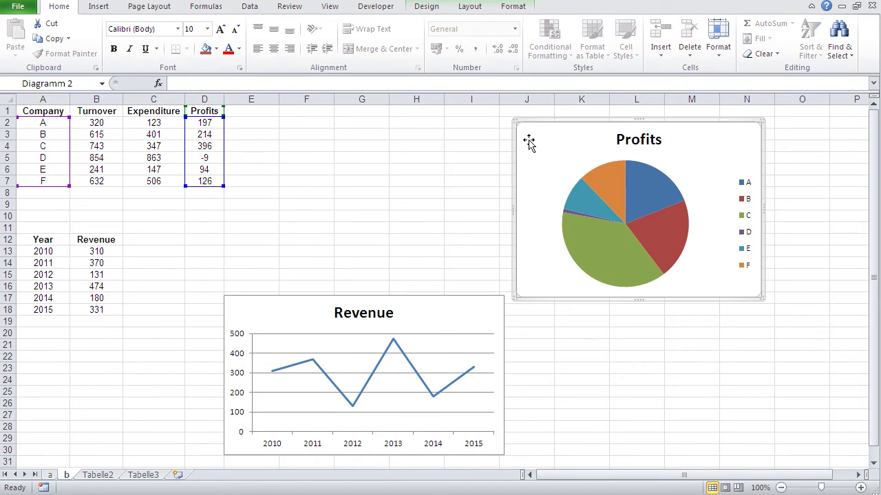
key(Delete)
click(486, 314)
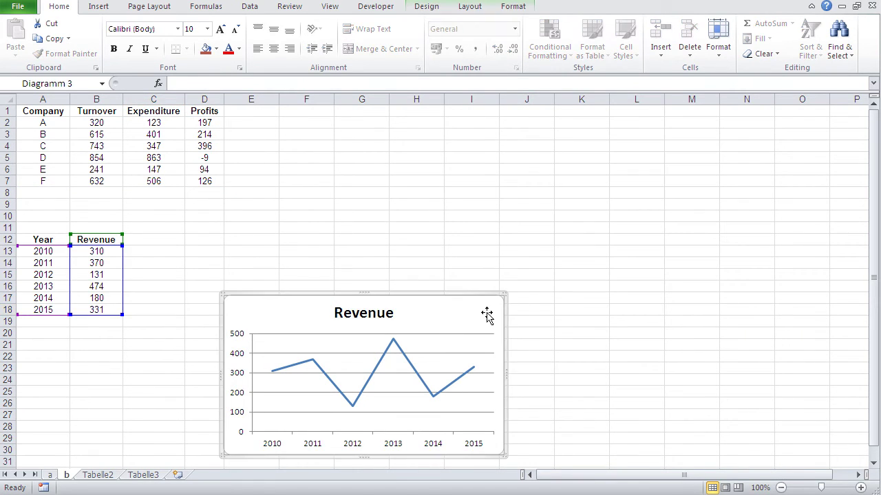
key(Delete)
click(463, 288)
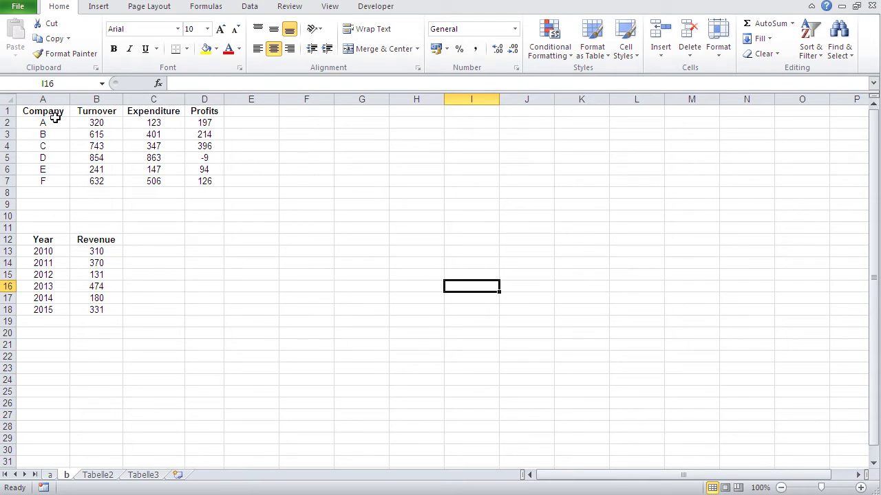
Insert a 2-D clustered column chart from the Turnover values in B1:B7
drag(100, 115, 94, 183)
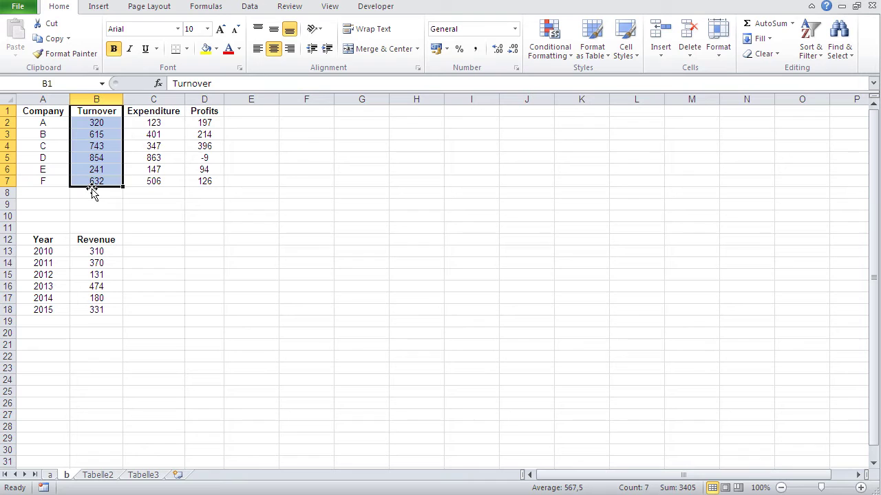
click(98, 9)
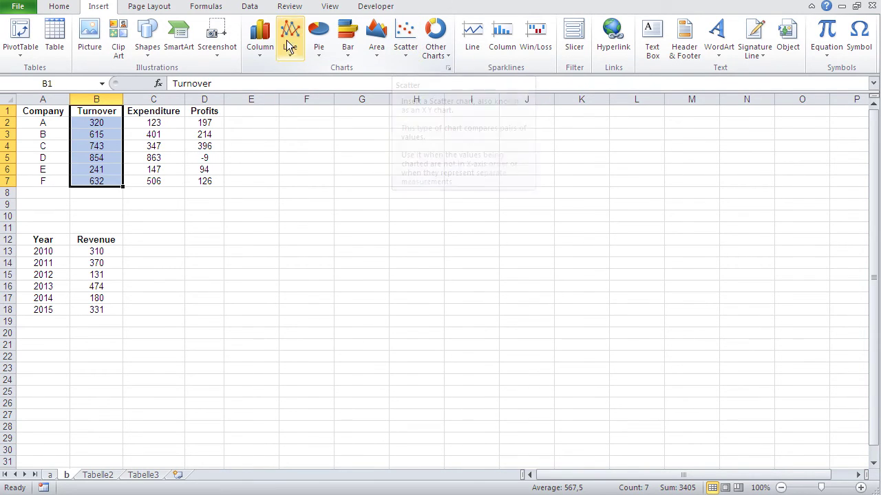
click(261, 35)
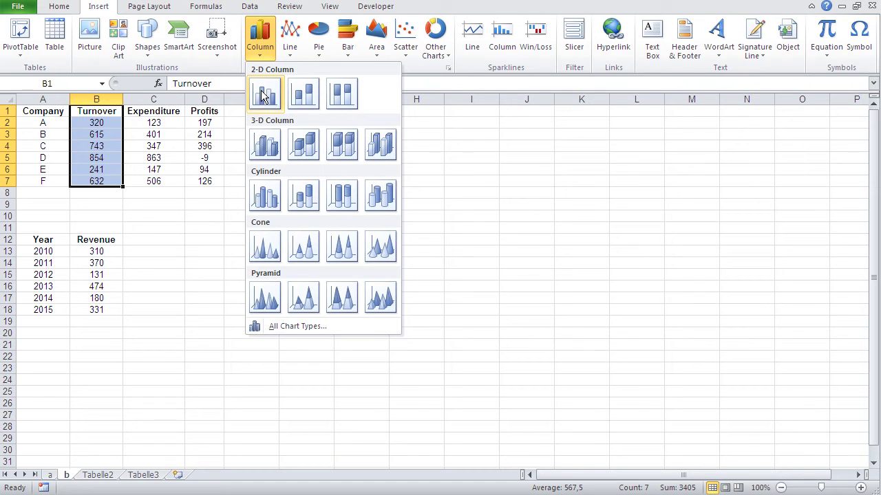
click(263, 94)
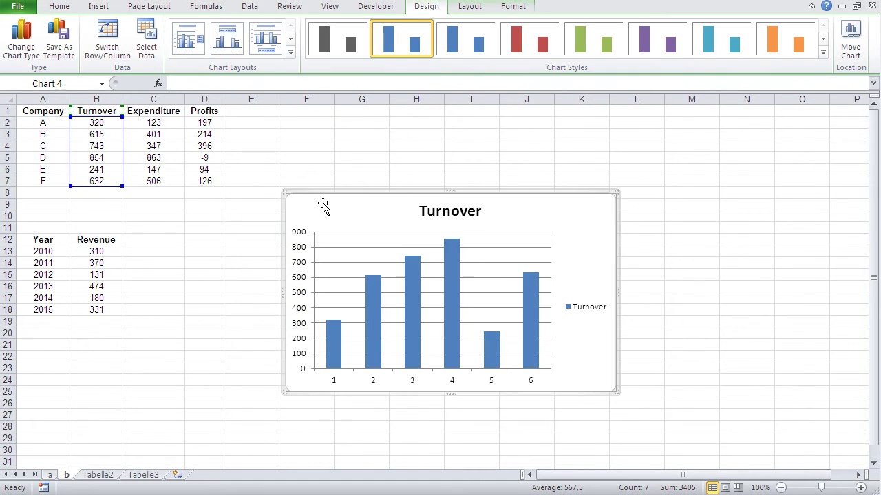
Move the Turnover column chart up and to the right, then delete it
drag(329, 204, 352, 156)
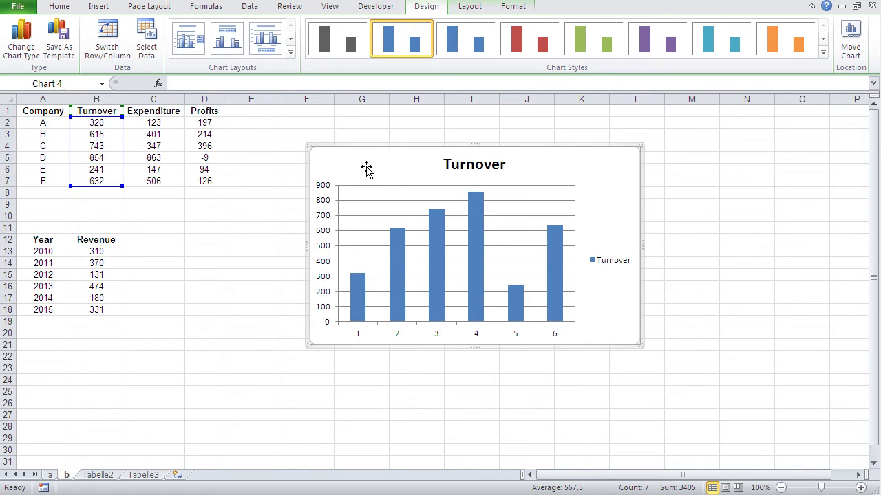
key(Delete)
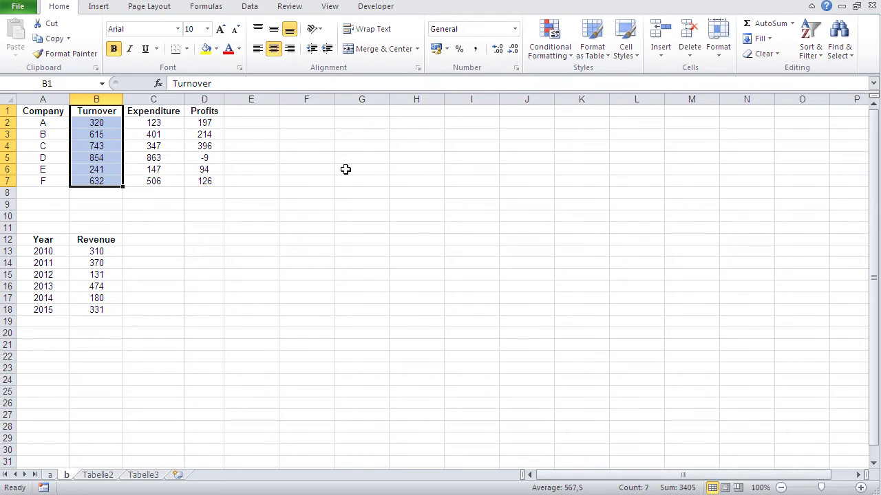
Chart company names with Turnover as a clustered column chart and move it up beside the data
click(42, 112)
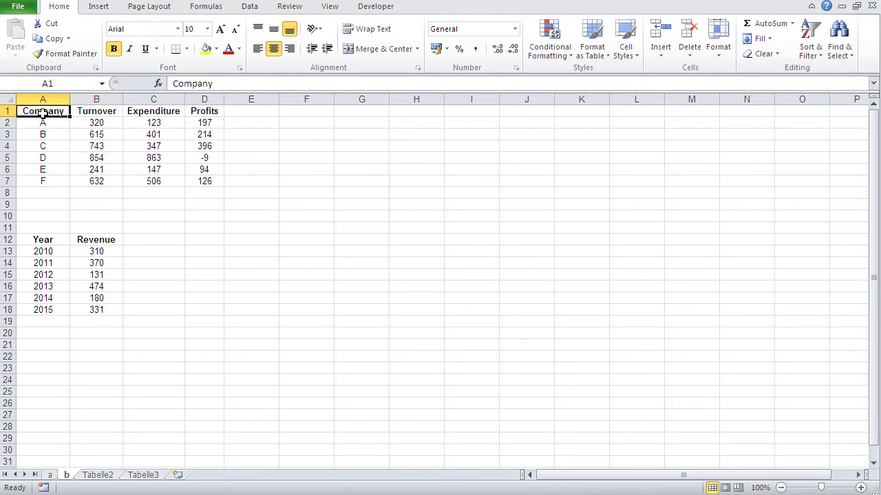
mouse_move(43, 113)
mouse_down()
mouse_move(43, 145)
mouse_move(42, 120)
mouse_up()
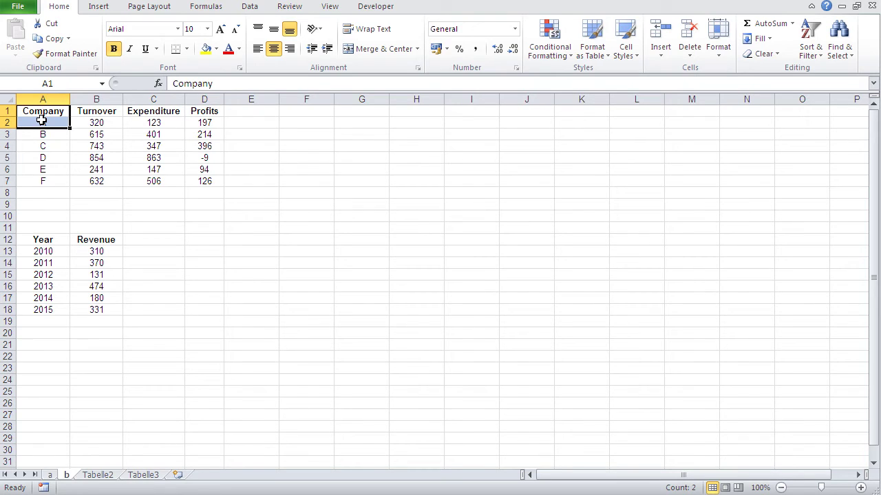
drag(28, 111, 123, 185)
click(98, 7)
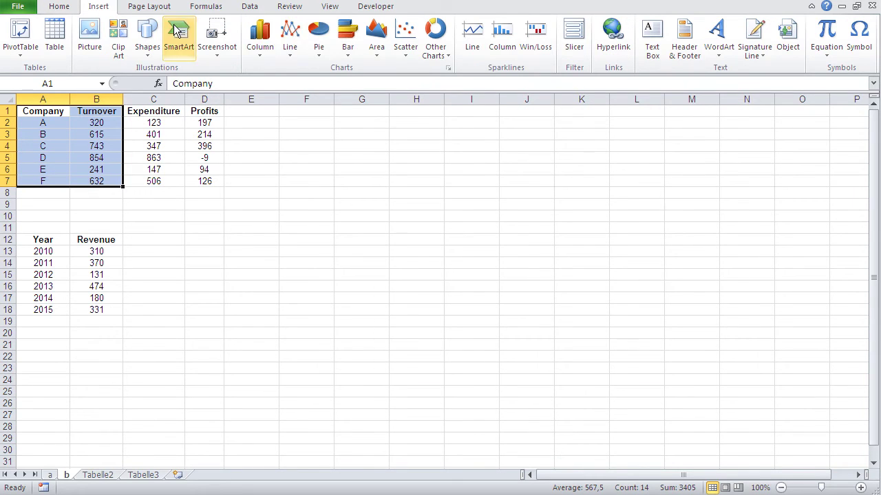
click(260, 39)
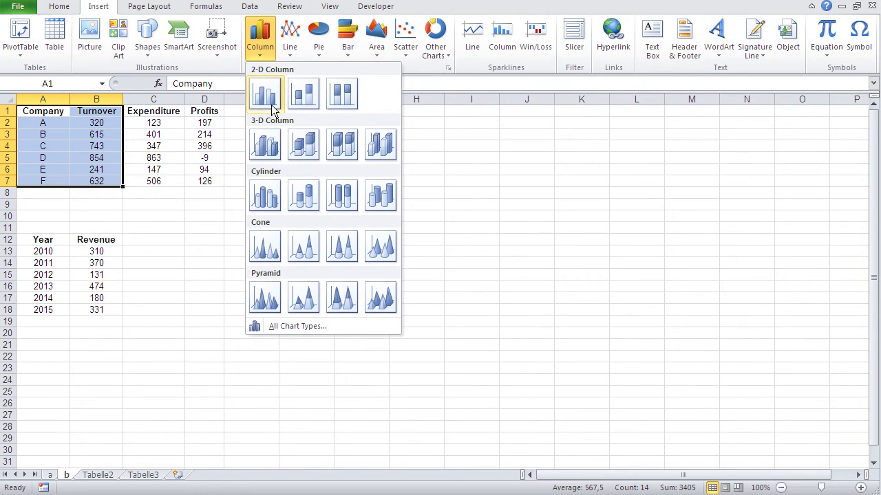
click(265, 94)
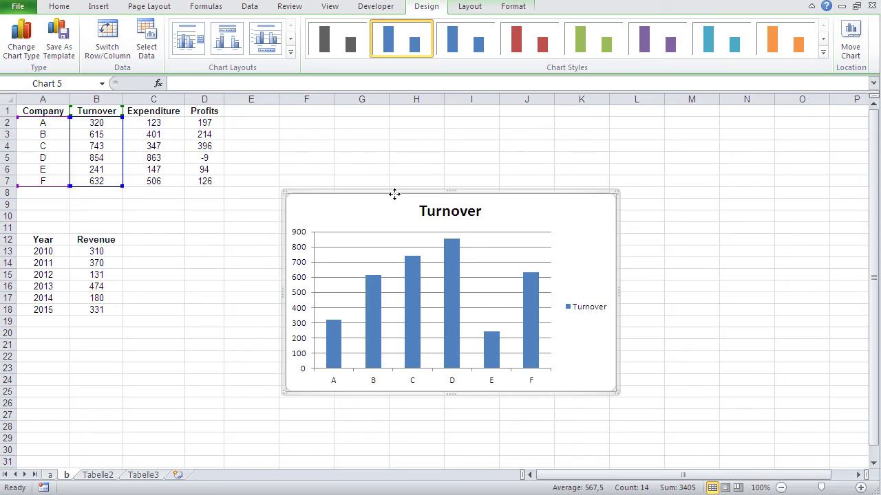
drag(393, 203, 400, 145)
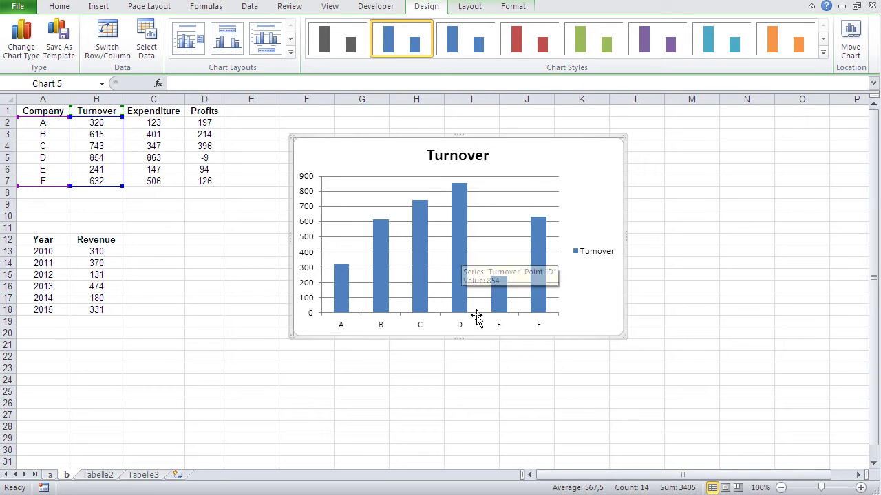
click(436, 358)
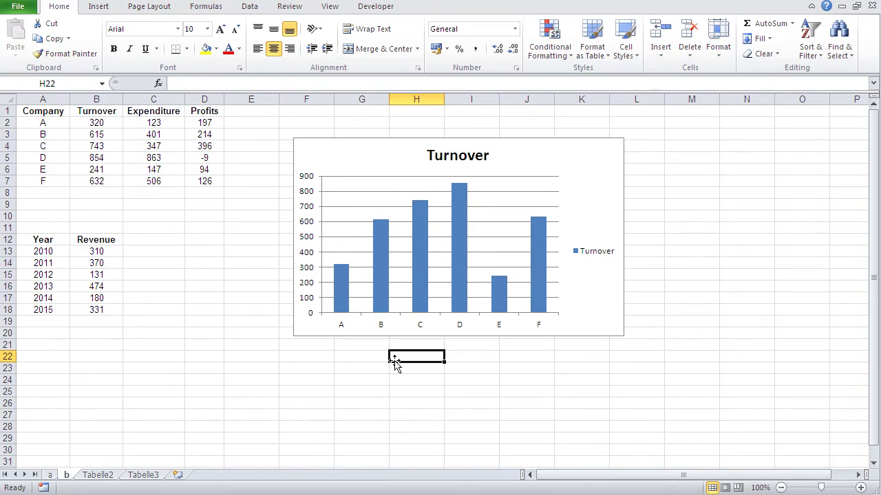
click(50, 125)
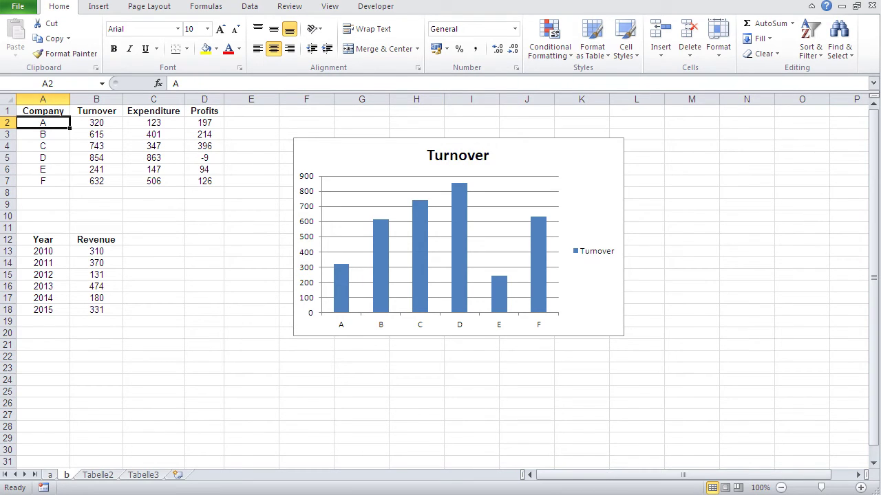
text(ABC)
key(Return)
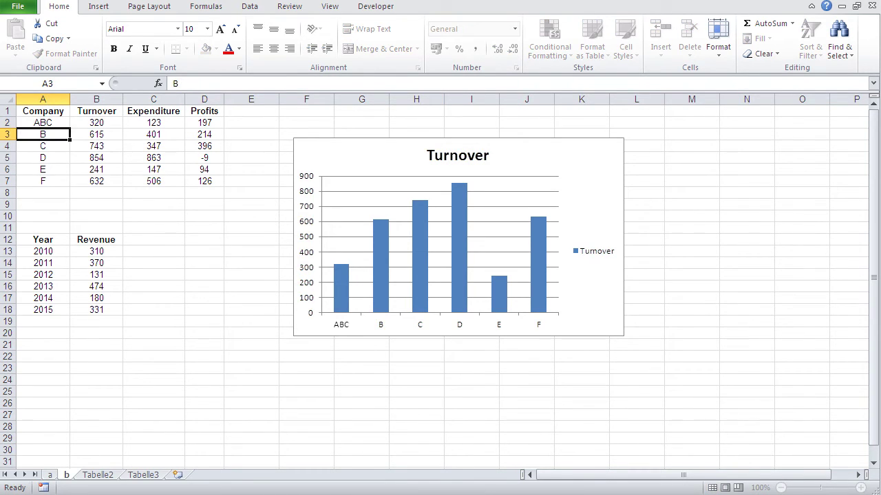
text(DEF)
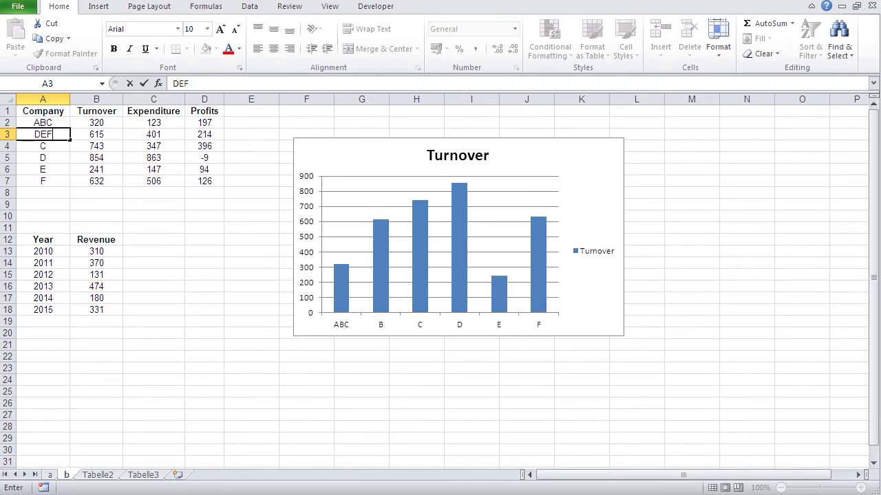
key(Return)
click(84, 149)
text(1532)
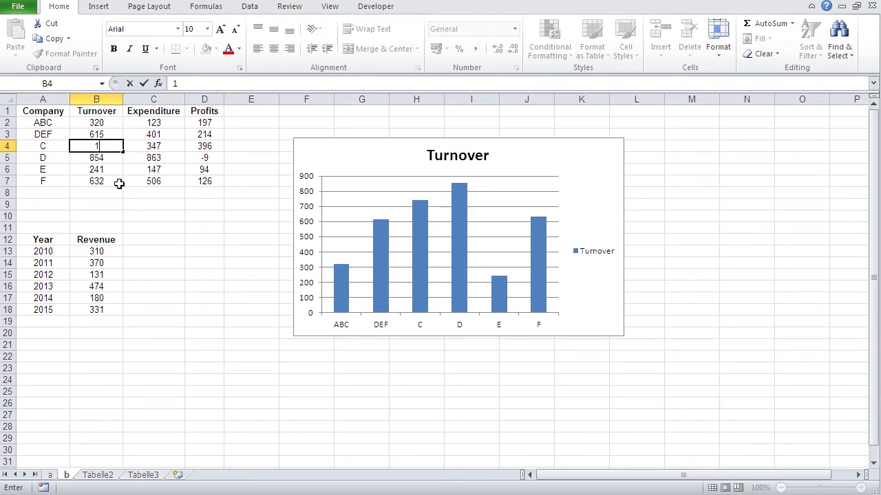
key(Return)
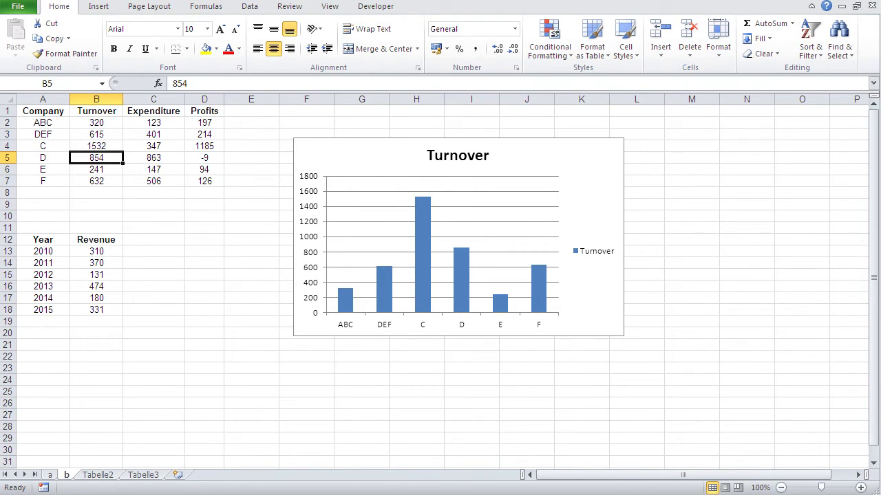
key(ctrl+z)
key(ctrl+z)
key(ctrl+z)
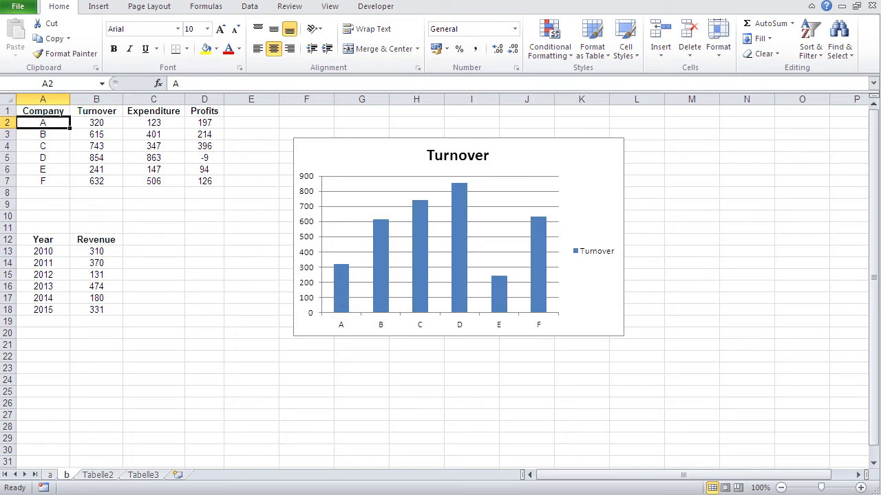
Delete the Turnover chart's legend, then delete the whole chart
click(354, 159)
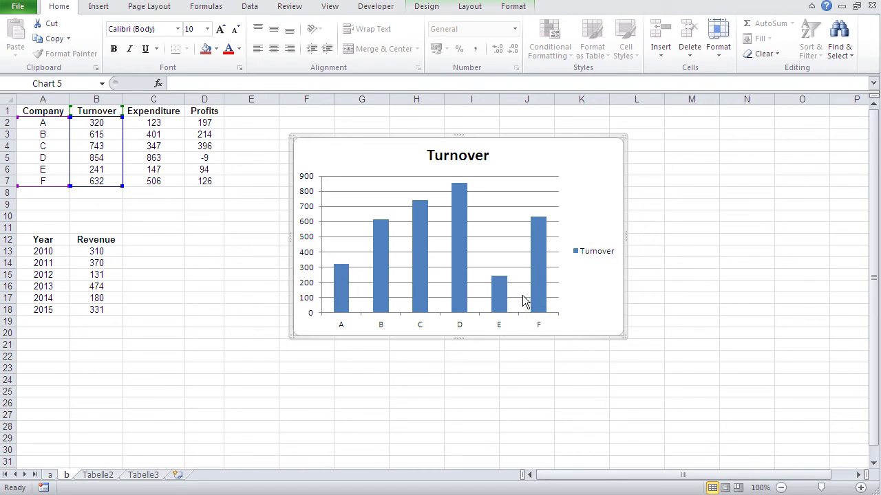
click(578, 255)
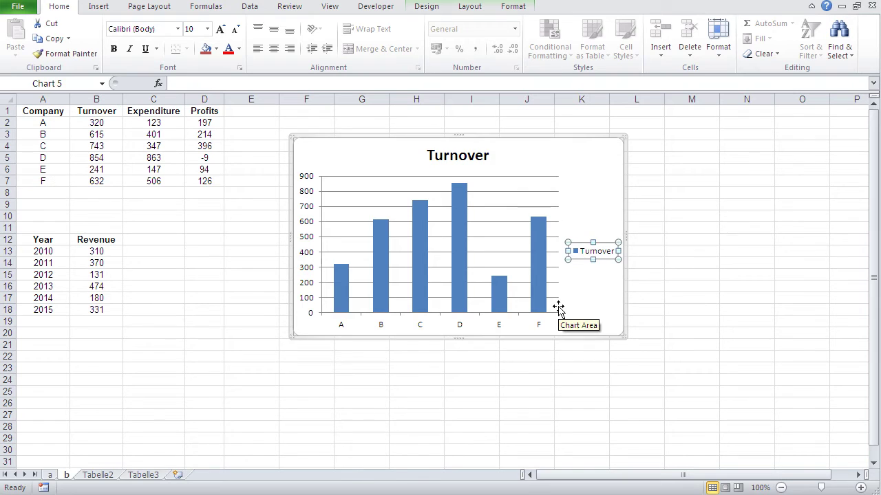
key(Delete)
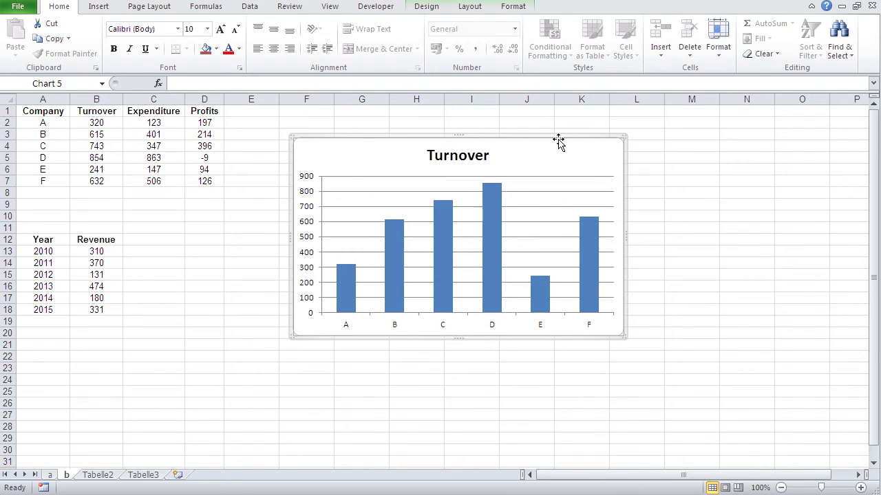
key(Delete)
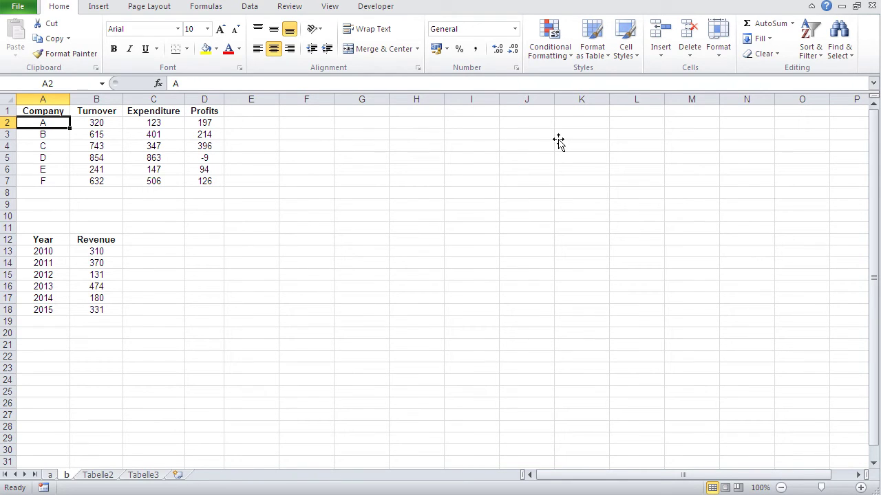
Insert a 2-D clustered column chart from A1:C7 comparing Turnover and Expenditure
click(34, 111)
drag(36, 168, 137, 182)
click(99, 6)
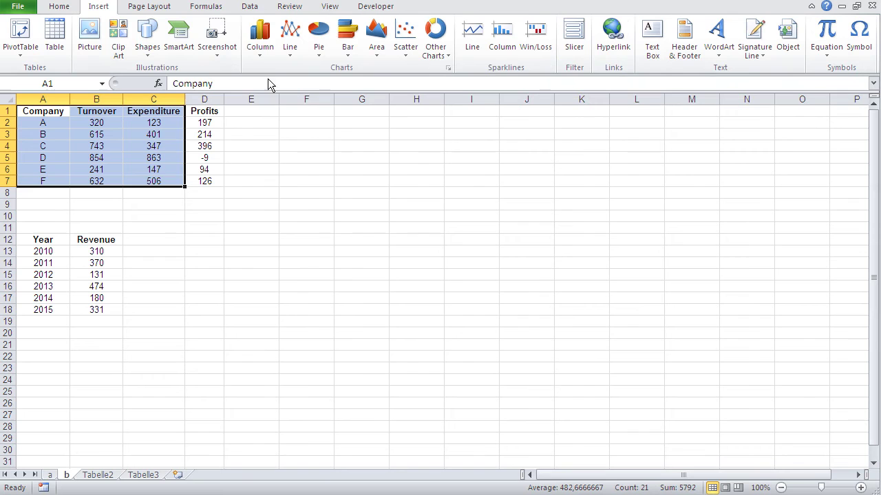
click(260, 34)
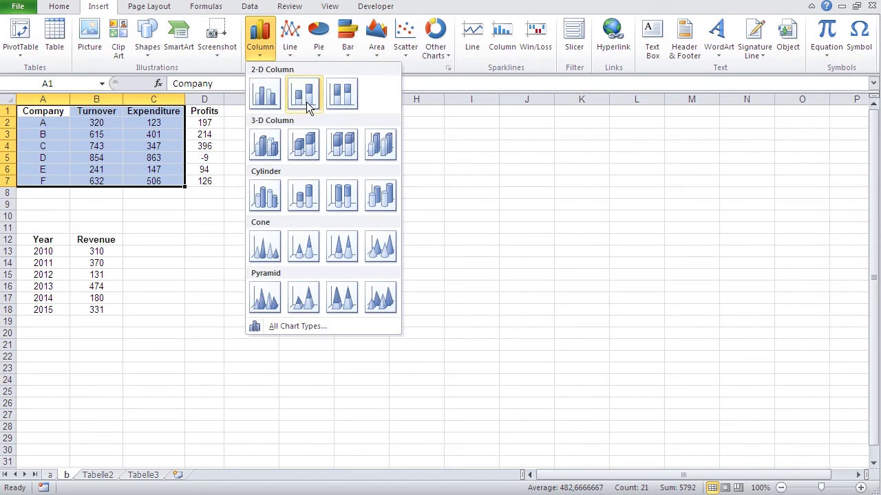
click(267, 99)
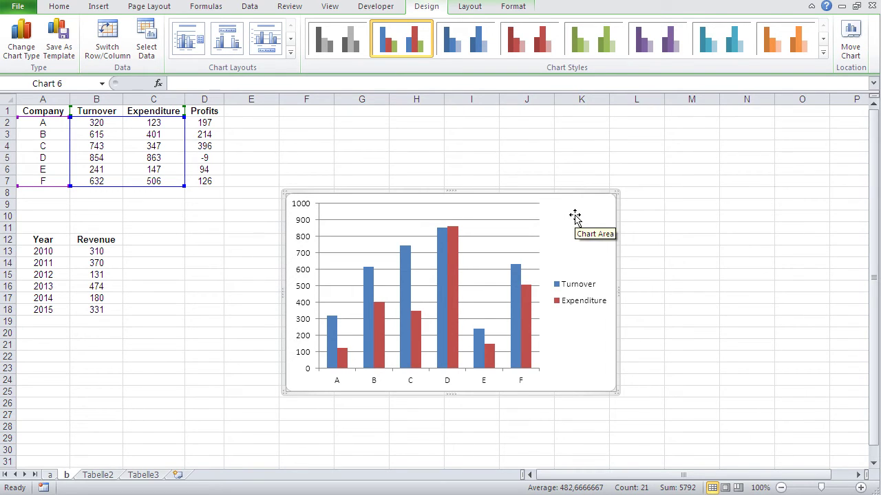
Move the chart up near column E and enlarge it out to column M
drag(575, 215, 544, 131)
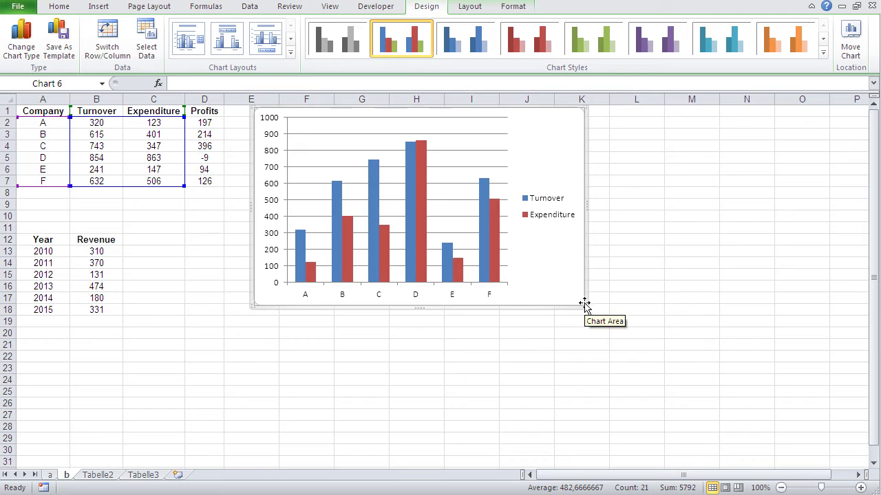
drag(583, 306, 697, 389)
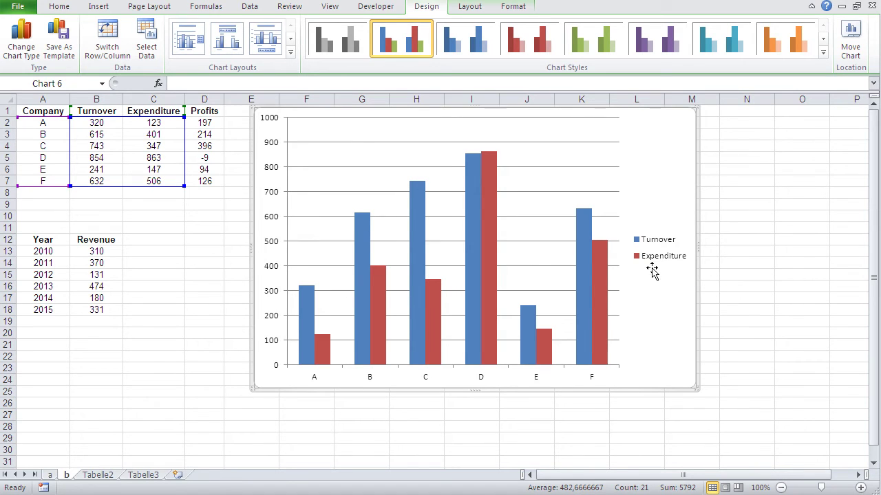
mouse_move(416, 294)
mouse_move(318, 363)
mouse_move(594, 351)
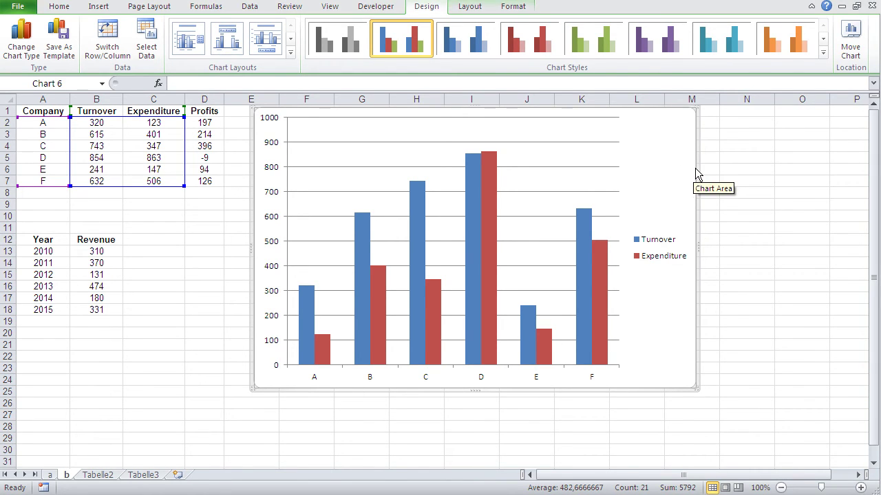
Delete the Turnover and Expenditure chart, then select A1:A7 together with Profits D1:D7
key(Delete)
click(292, 243)
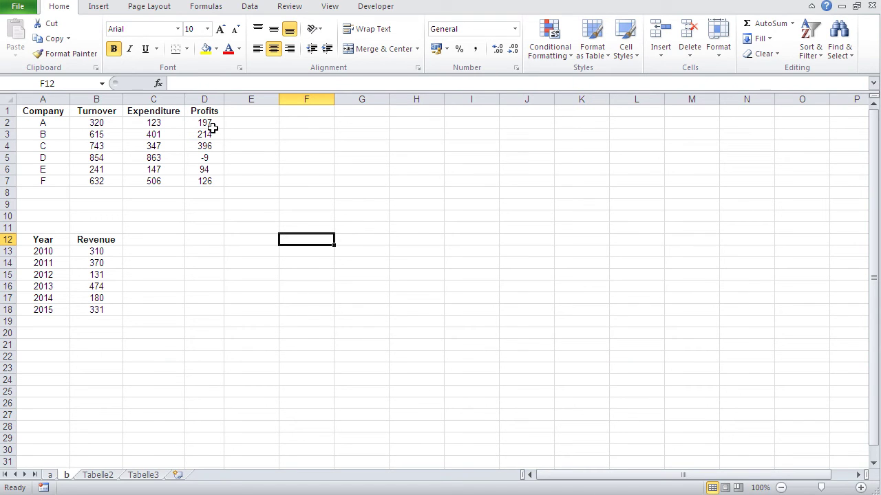
drag(53, 113, 46, 178)
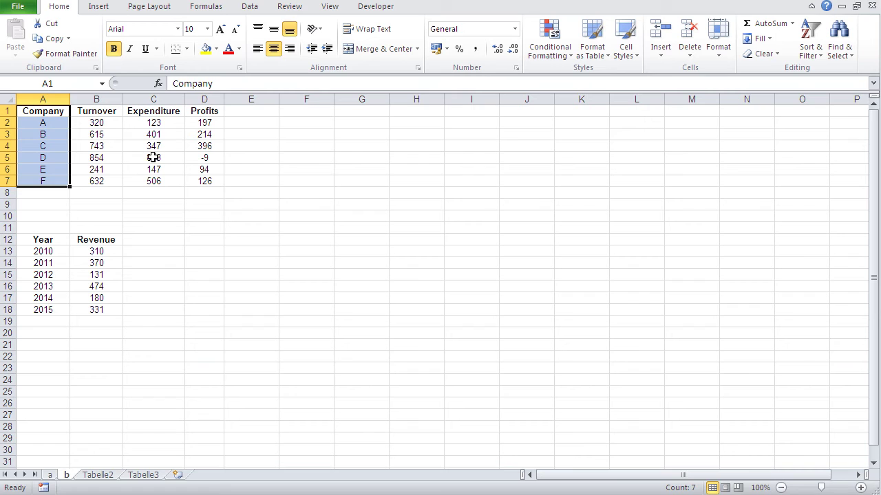
click(263, 169)
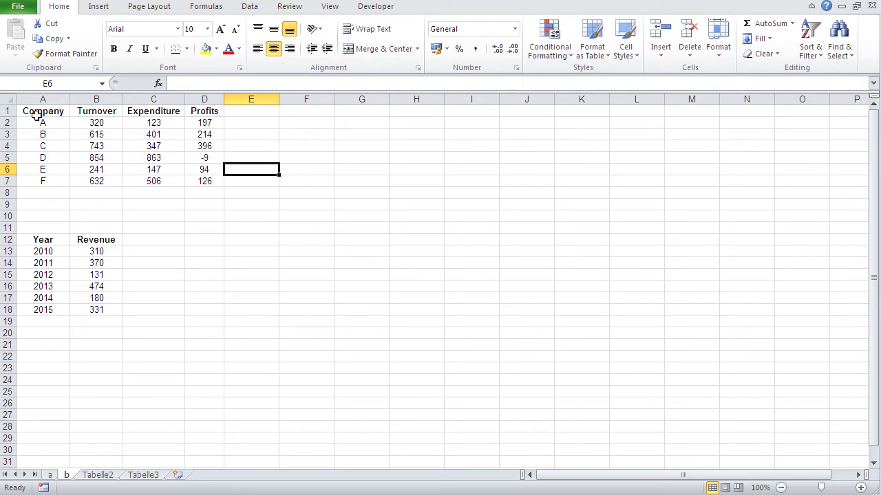
drag(39, 114, 39, 177)
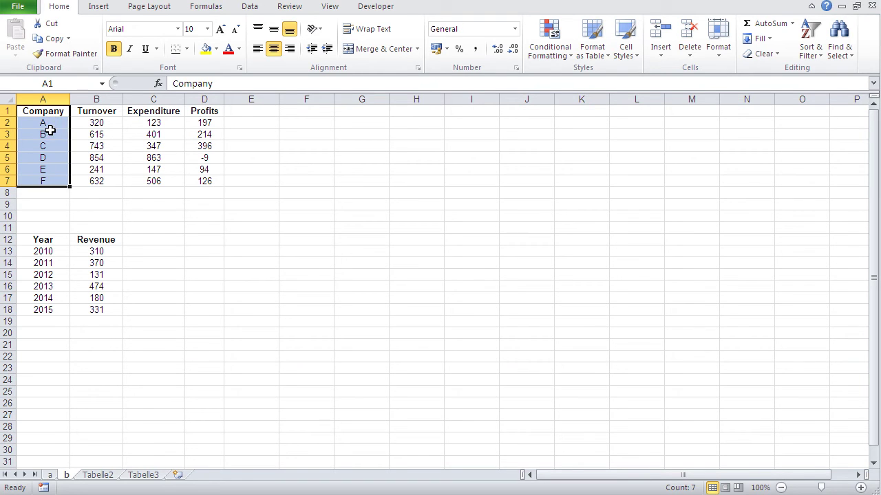
ctrl+drag(198, 113, 198, 181)
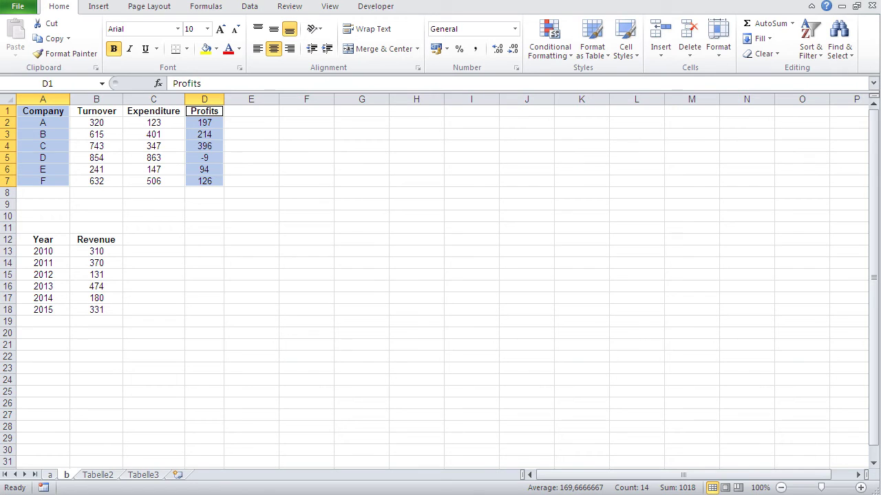
click(98, 7)
click(260, 38)
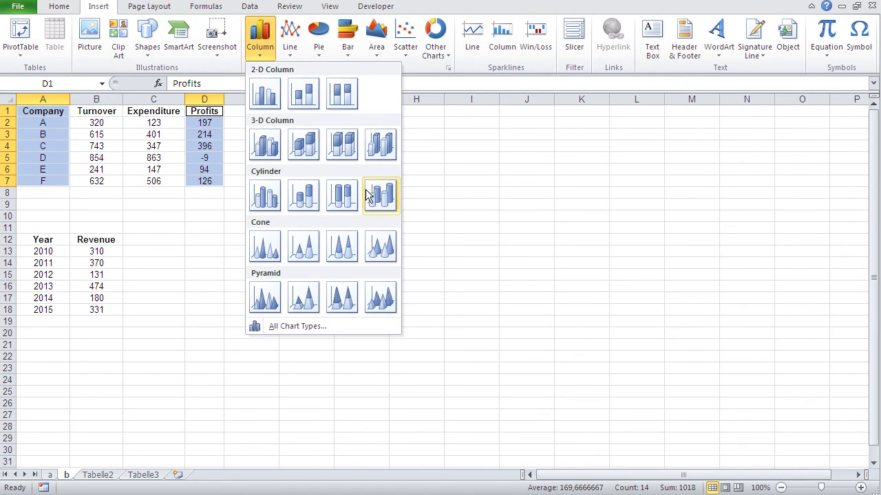
click(258, 103)
mouse_move(424, 317)
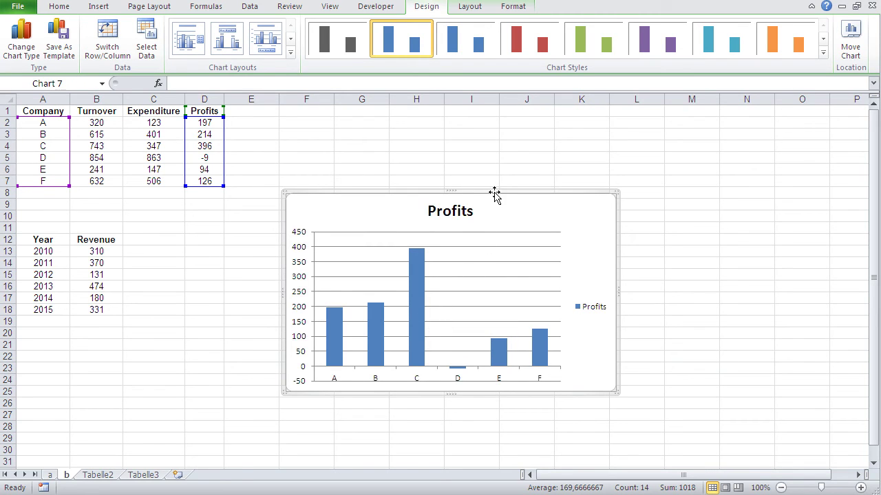
key(Delete)
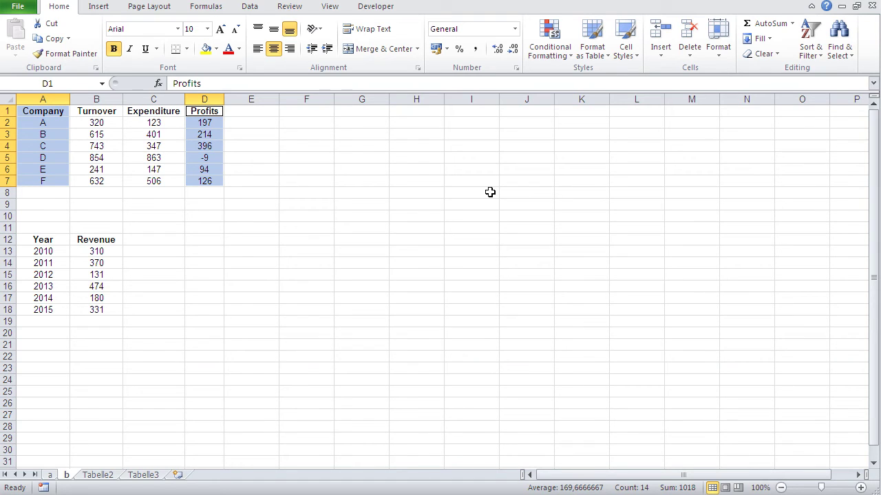
click(488, 192)
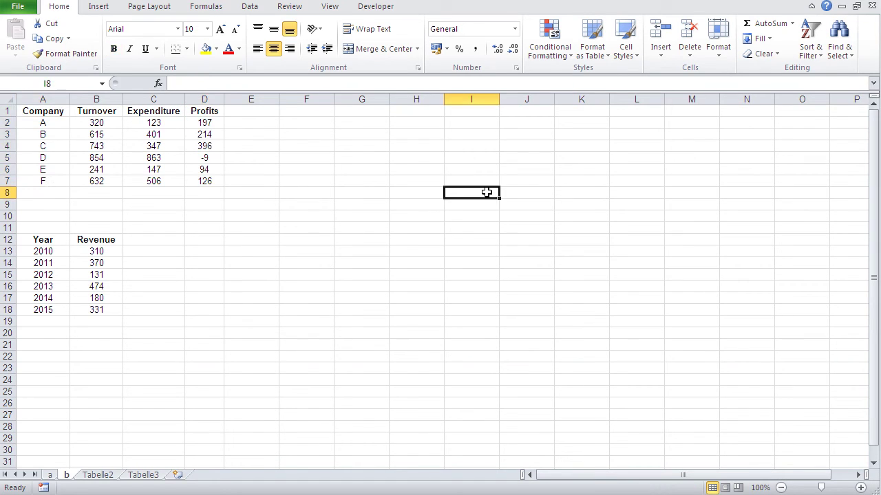
click(48, 115)
drag(48, 115, 38, 177)
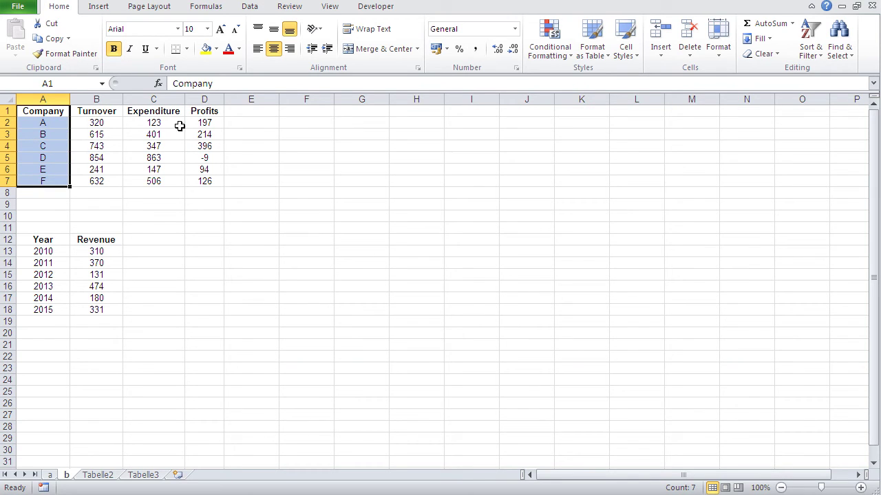
ctrl+drag(195, 111, 194, 179)
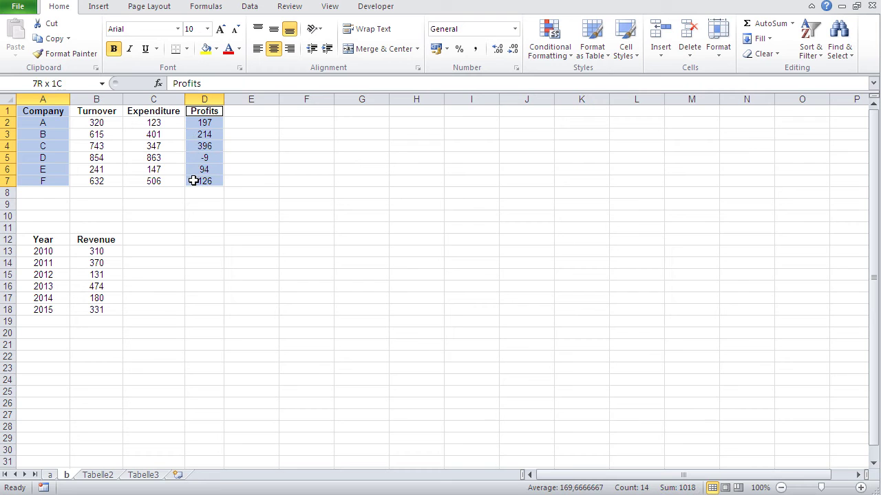
click(109, 7)
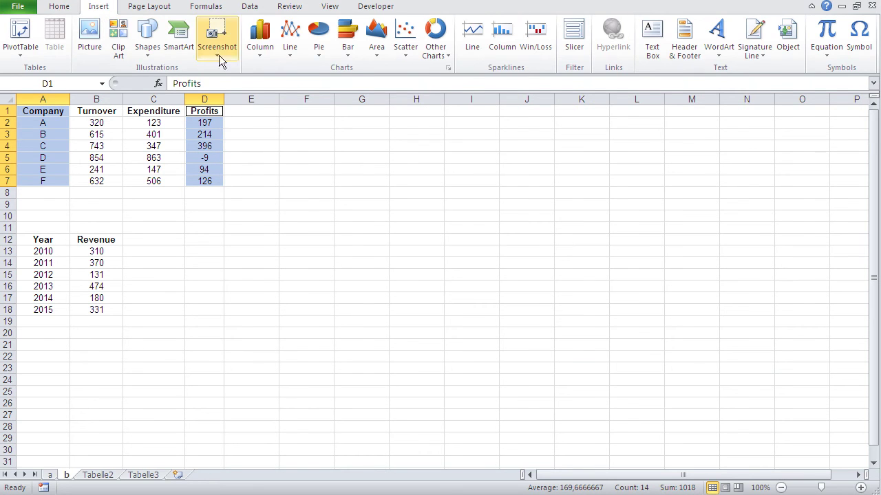
click(259, 49)
click(264, 94)
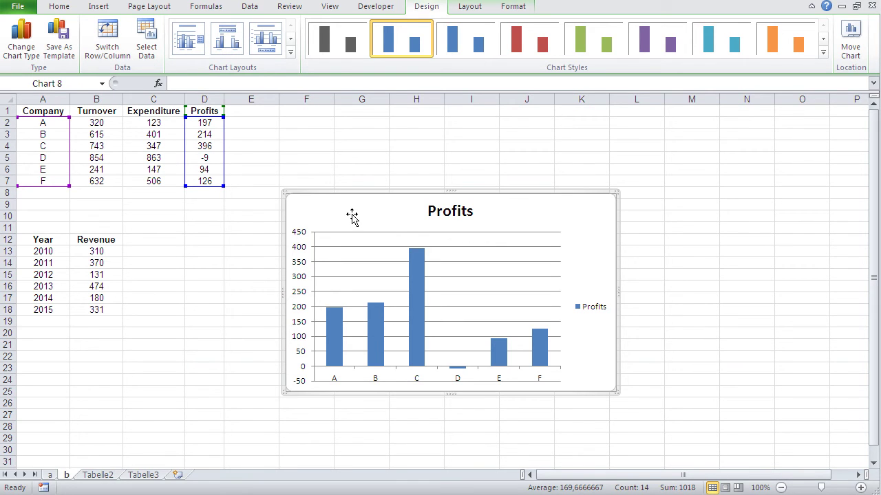
key(Delete)
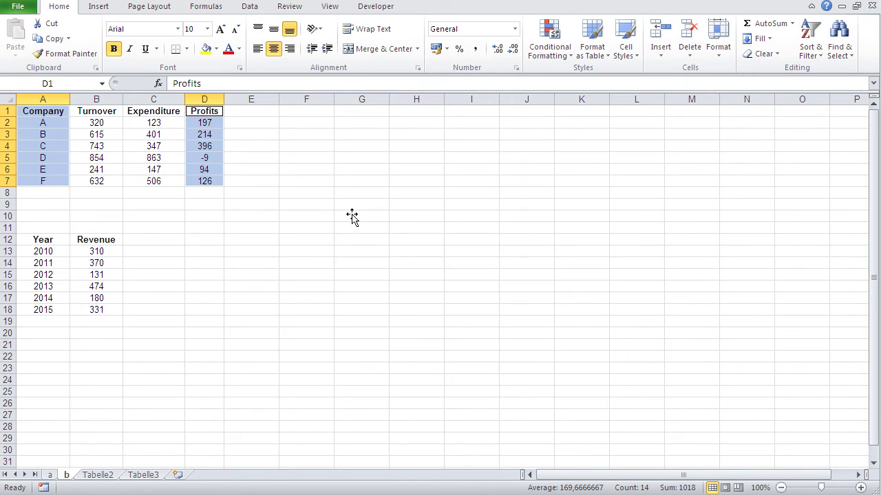
drag(42, 239, 75, 308)
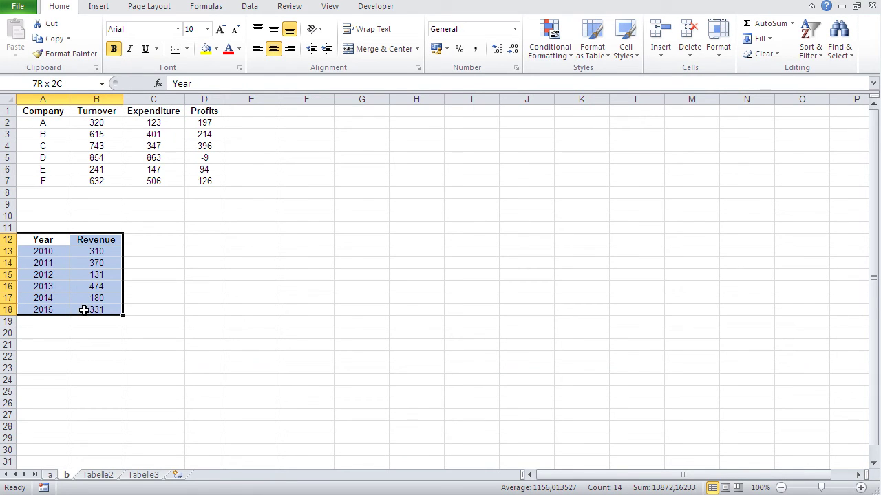
click(98, 7)
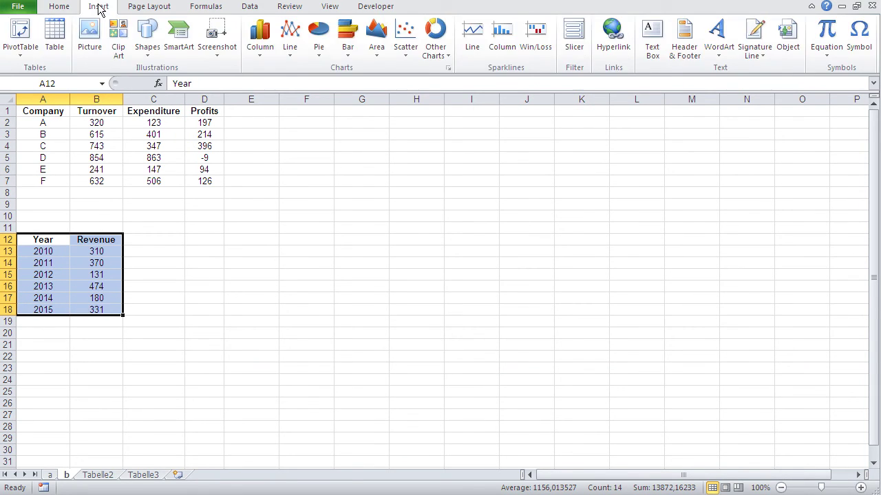
click(290, 41)
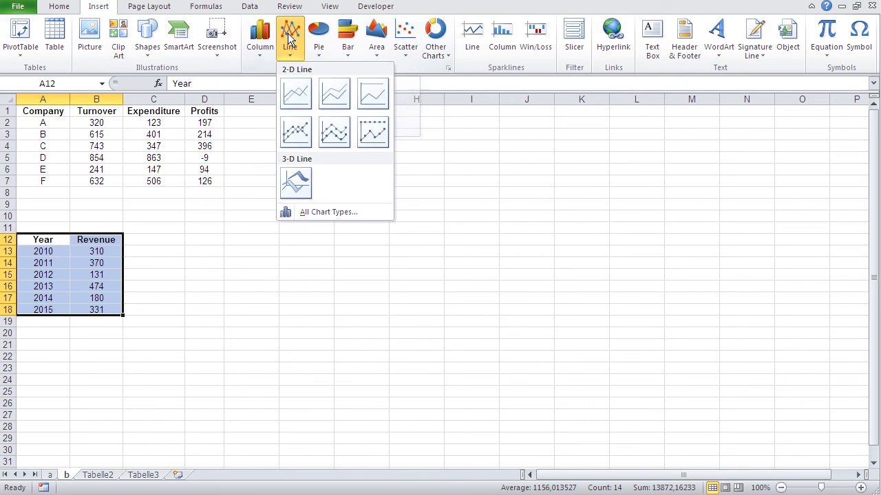
click(300, 103)
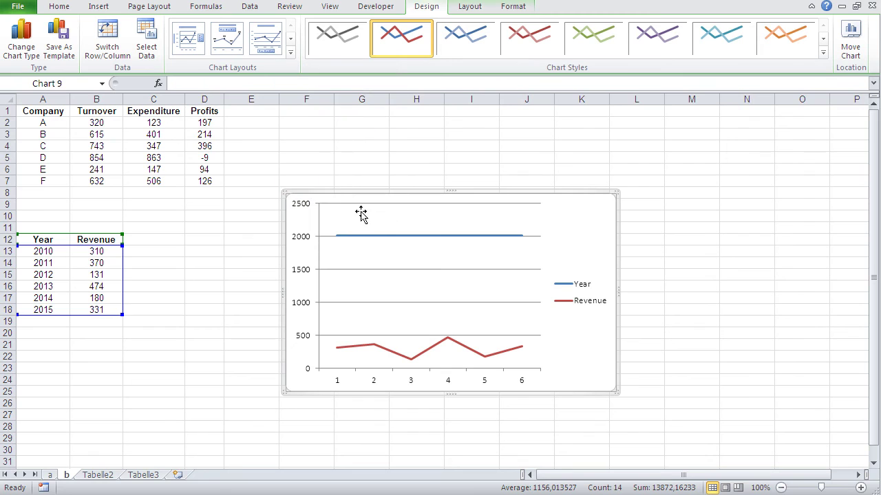
drag(360, 197, 382, 159)
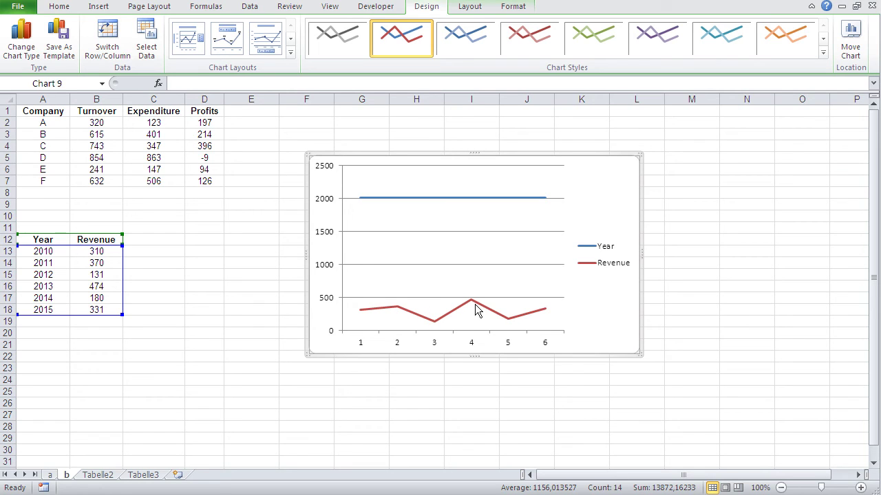
Clear the Year header from cell A12
mouse_move(508, 319)
click(298, 262)
click(41, 241)
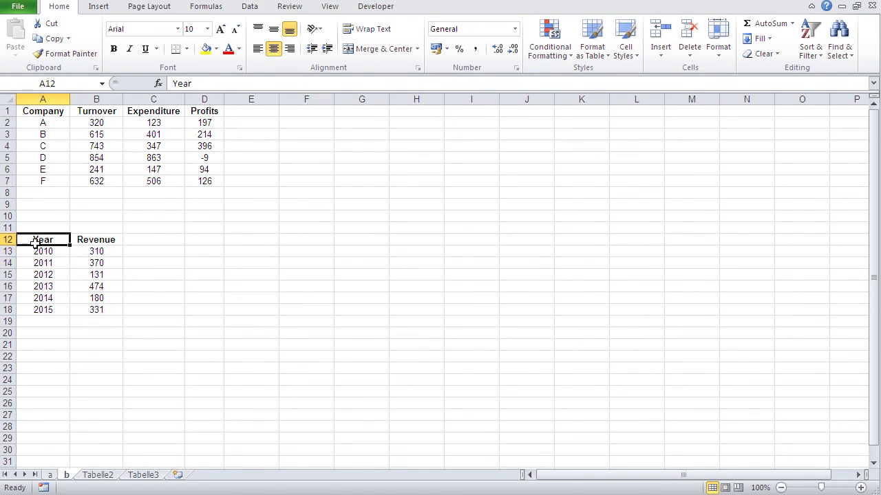
key(Delete)
click(163, 286)
Insert a line chart of Revenue by year from A12:B18 and move it higher up
drag(49, 239, 75, 310)
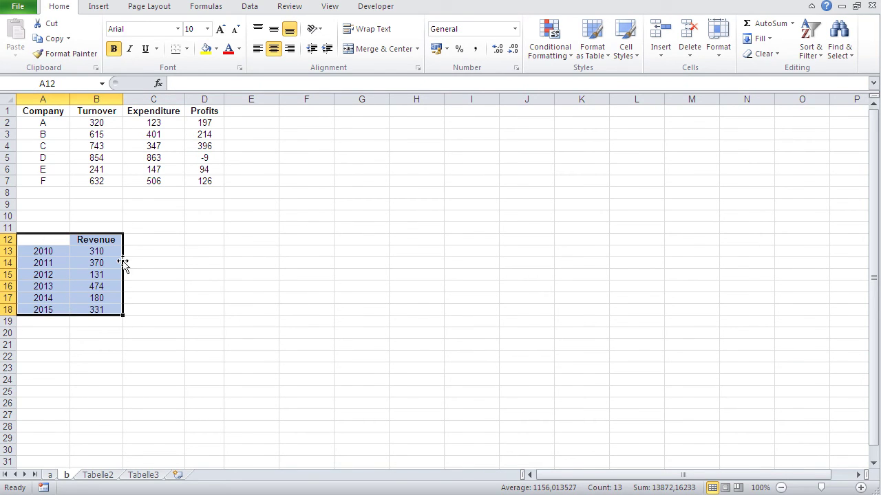
click(96, 8)
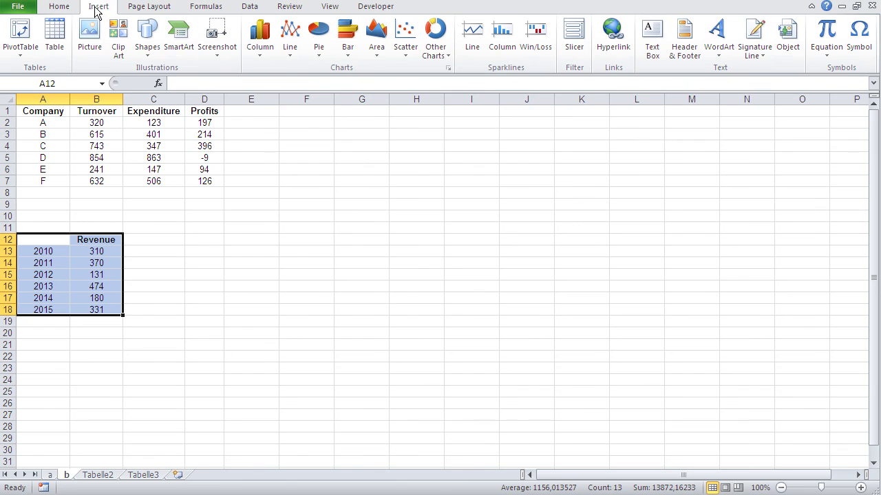
click(289, 38)
click(303, 93)
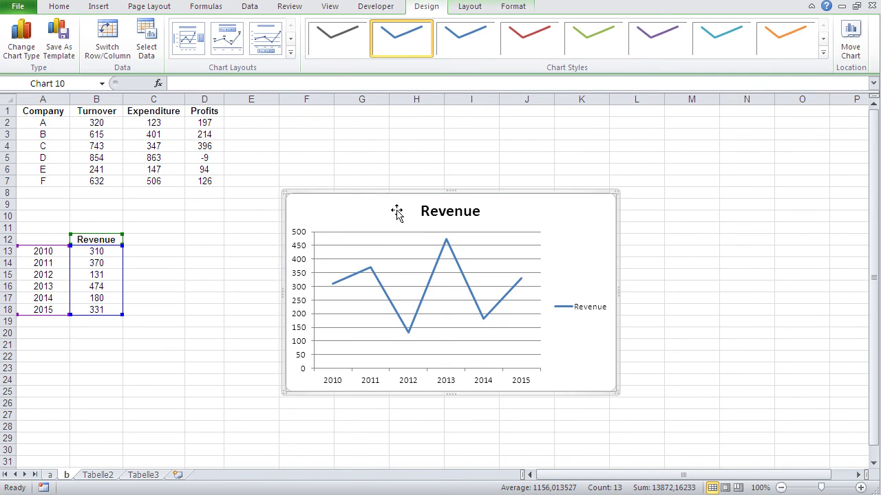
drag(395, 206, 400, 152)
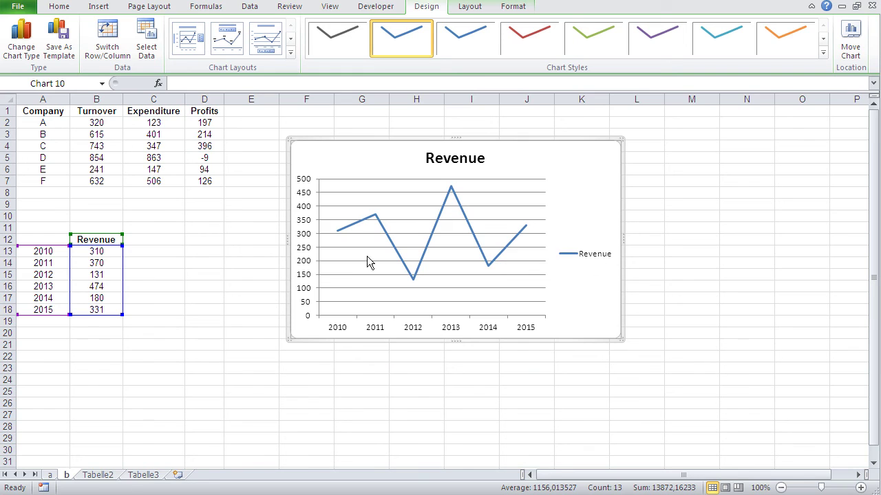
Restore the header 'Year' in cell A12
click(45, 239)
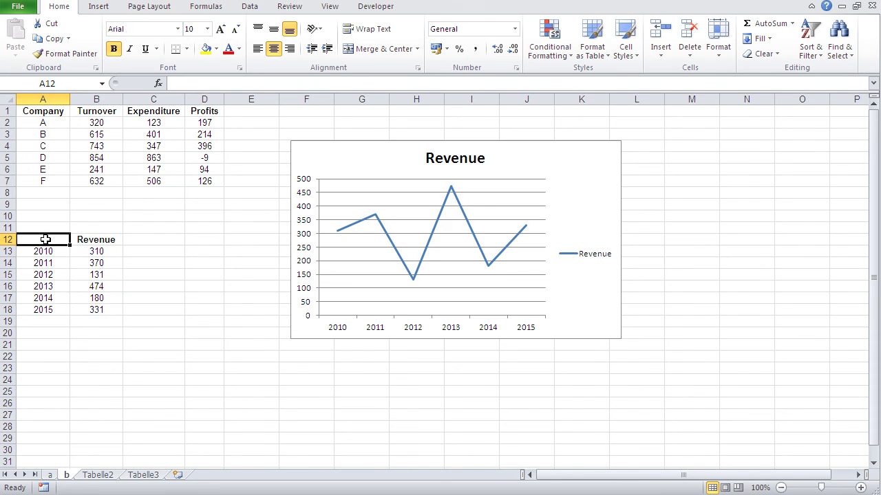
text(Year)
key(Return)
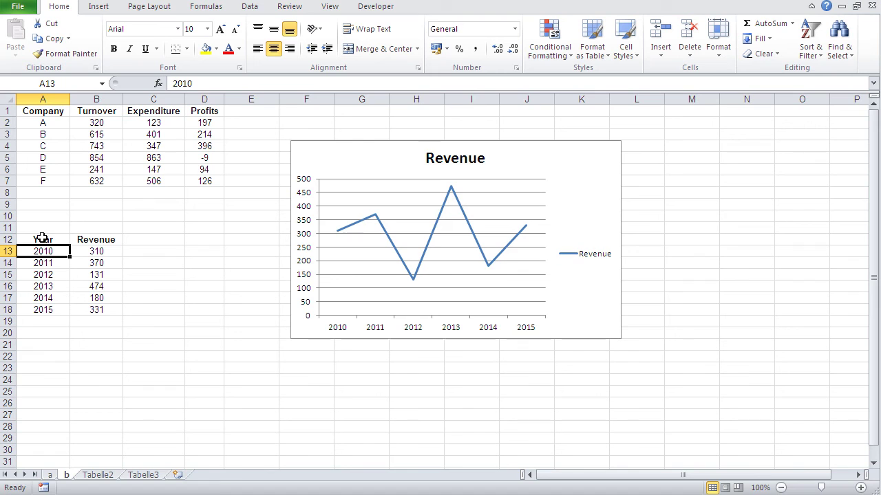
click(42, 238)
key(Delete)
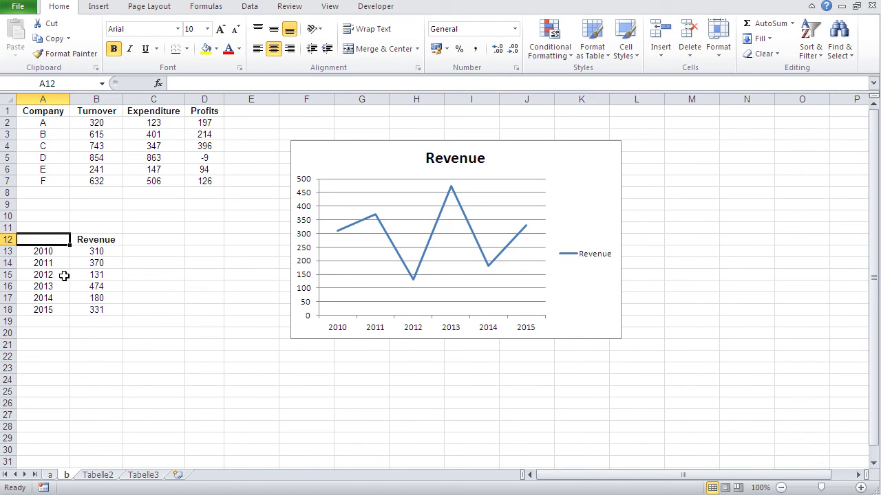
text(Year)
key(Return)
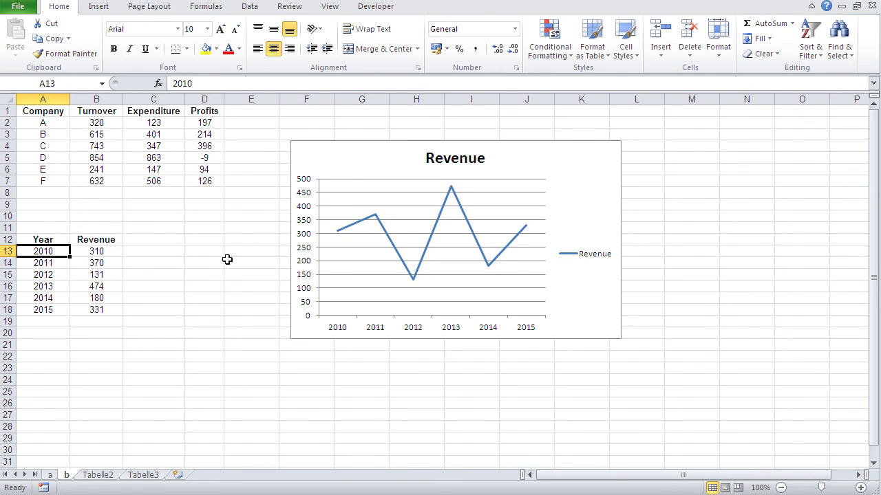
Delete the Revenue line chart from the sheet
click(348, 160)
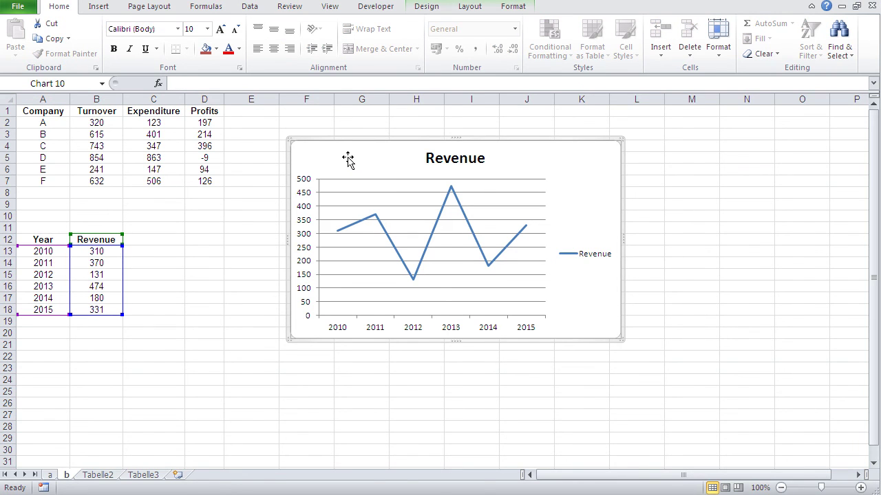
key(Delete)
click(321, 181)
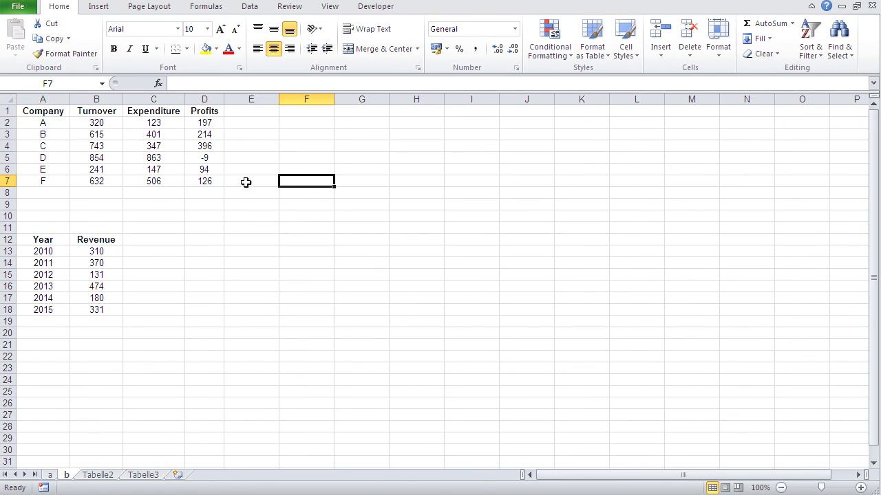
Plot companies A1:A7 against Expenditure C1:C7 as an exploded 2-D pie, positioned higher on the sheet
drag(43, 113, 43, 176)
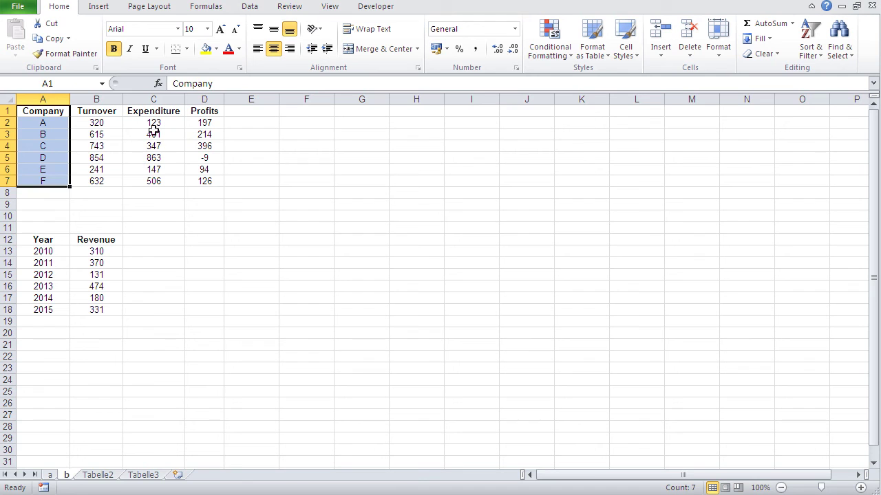
drag(153, 111, 149, 180)
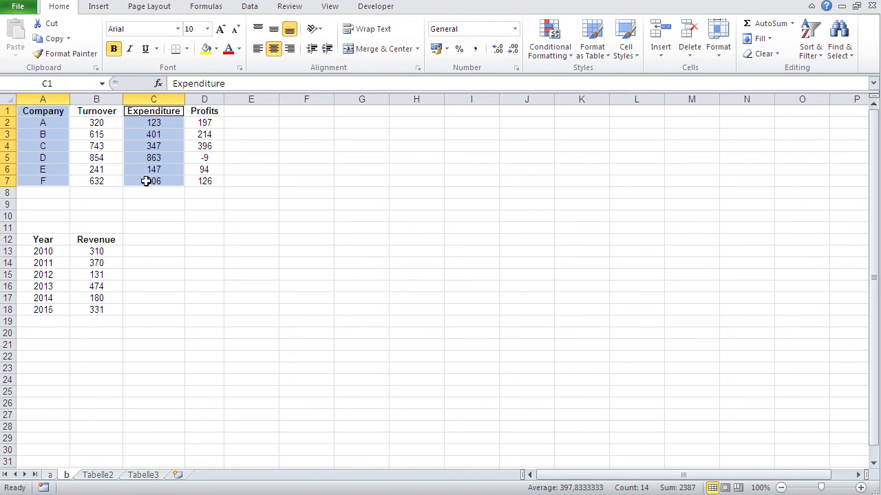
click(98, 6)
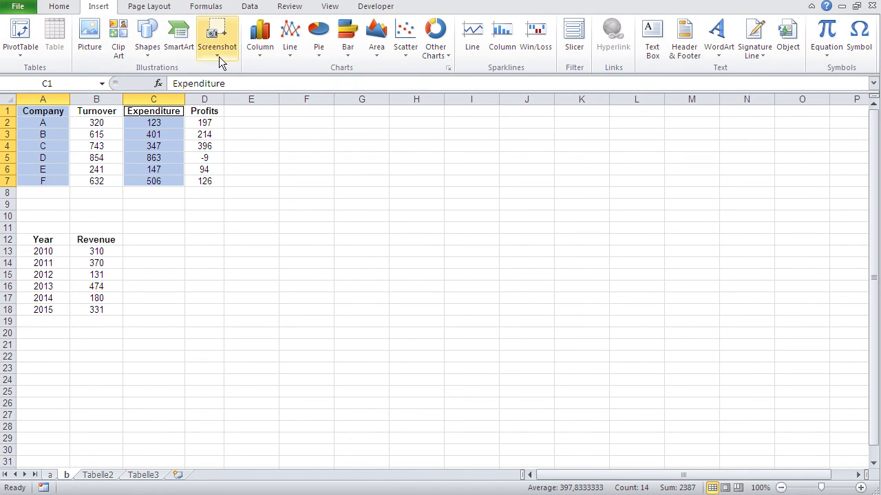
click(318, 40)
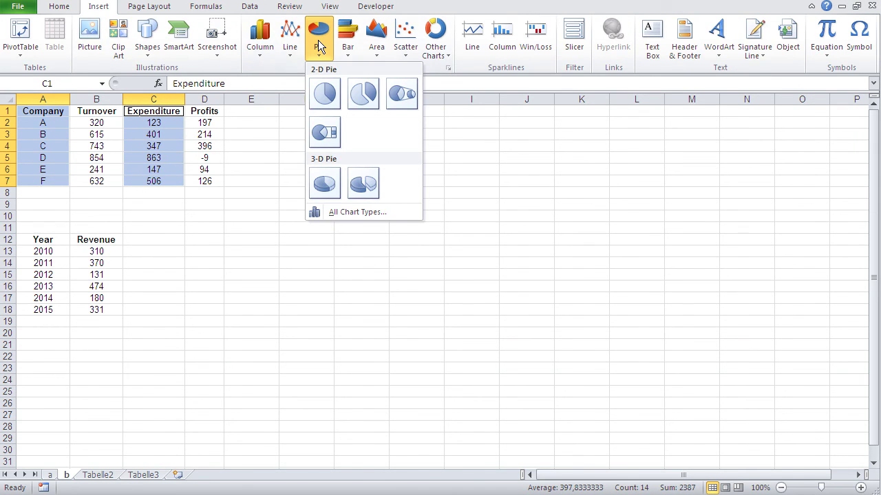
click(364, 97)
drag(365, 221, 363, 183)
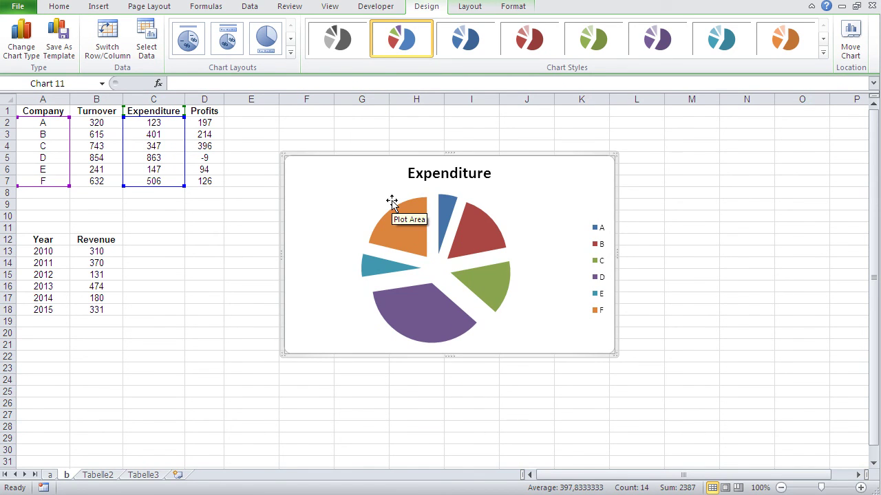